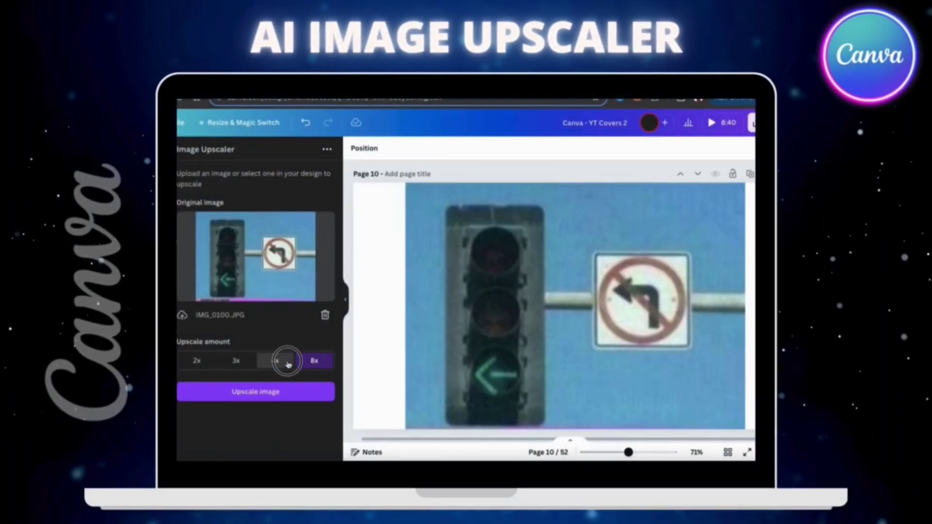
- Upscale the traffic-light photo, compare it, and add the enhanced copy to page 10
left_click(283, 392)
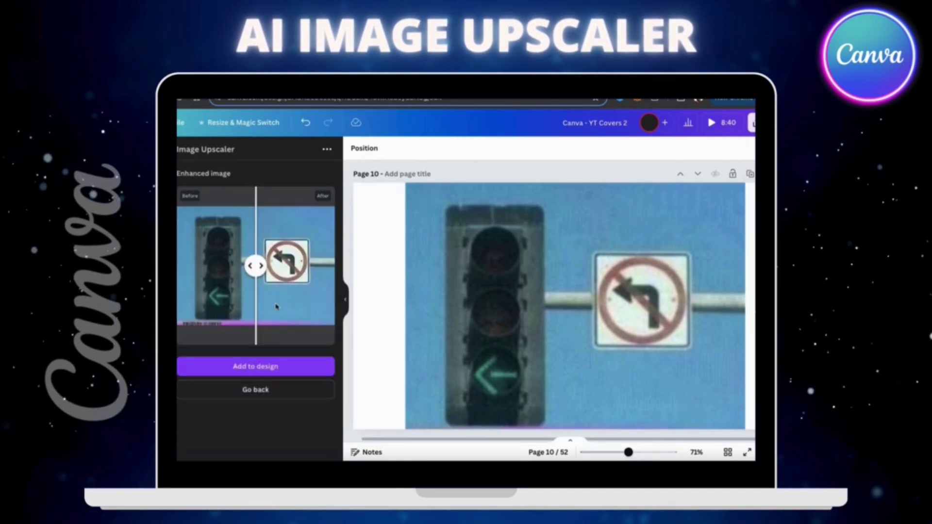
mouse_move(255, 266)
left_mouse_down()
mouse_move(181, 266)
mouse_move(336, 267)
mouse_move(253, 265)
mouse_move(261, 265)
left_mouse_up()
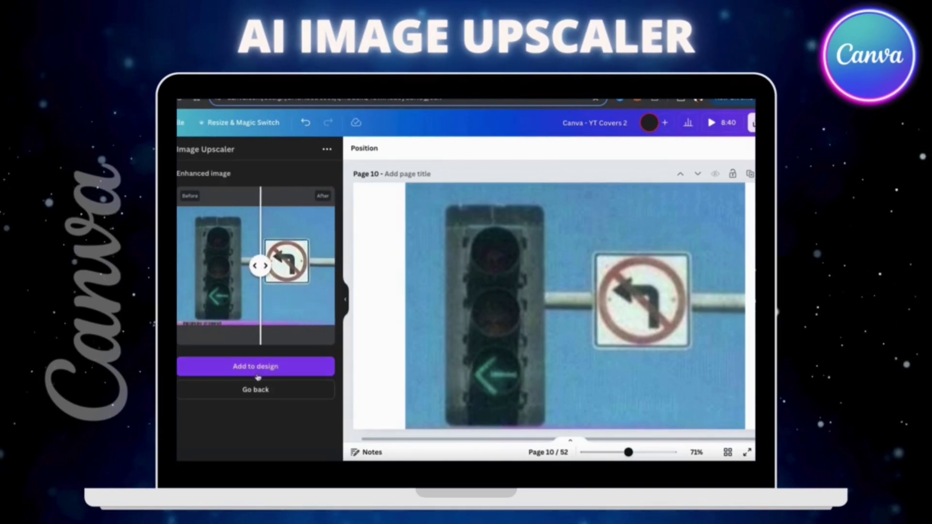
left_click(257, 369)
- Drag the upscaled photo's corners until it fills the whole page
left_click_drag(508, 258, 398, 182)
left_click_drag(637, 370, 751, 434)
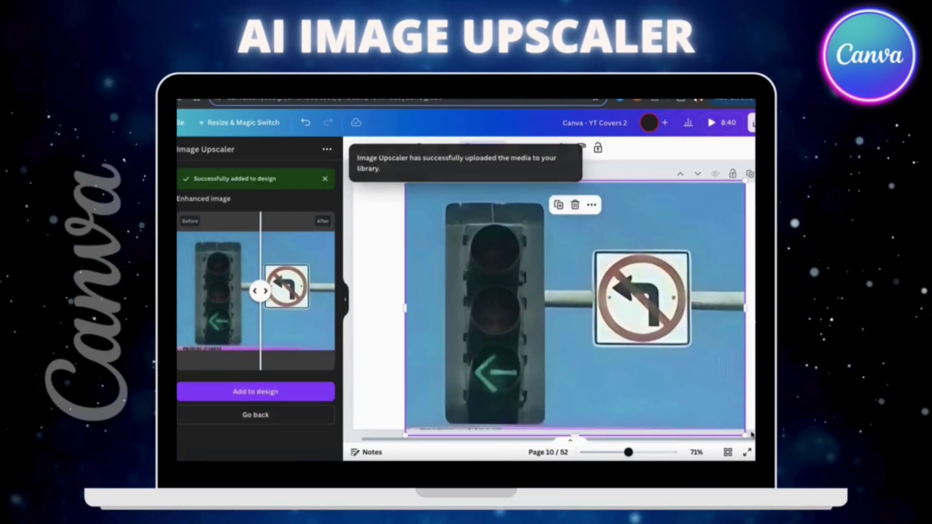
left_click(751, 434)
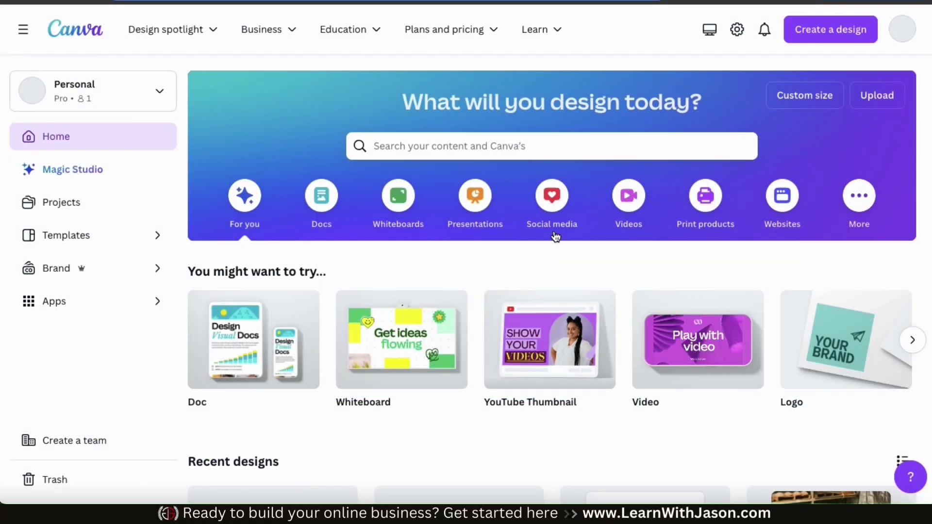
- Create a blank Instagram Post (Square) from Social media and zoom in on it
left_click(552, 208)
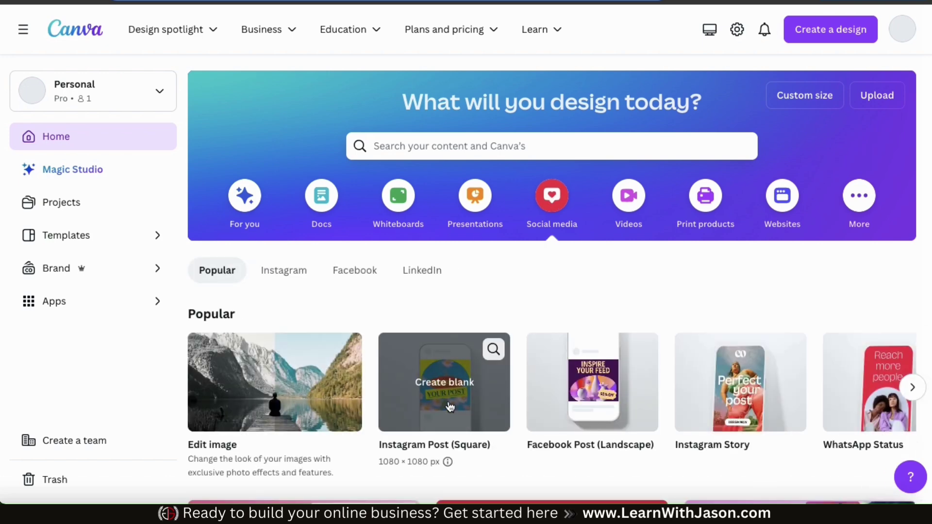
left_click(470, 401)
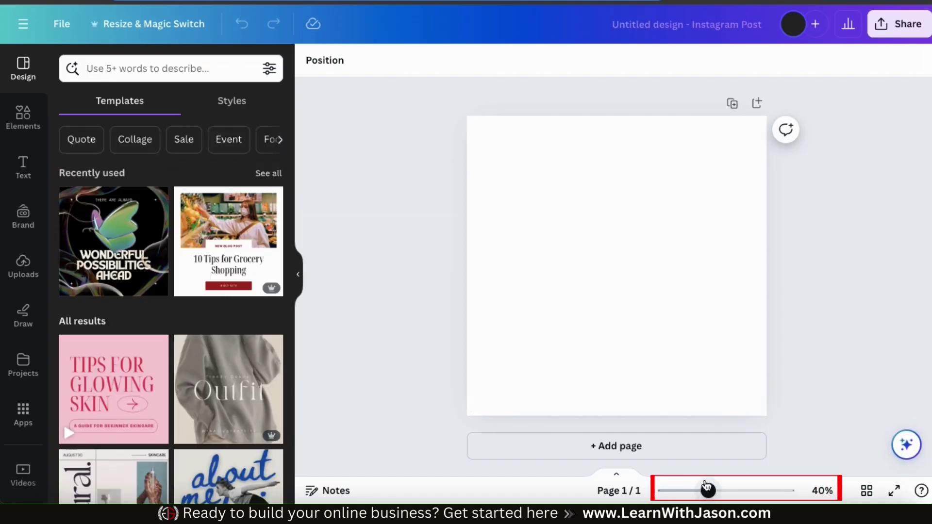
left_click_drag(708, 490, 718, 490)
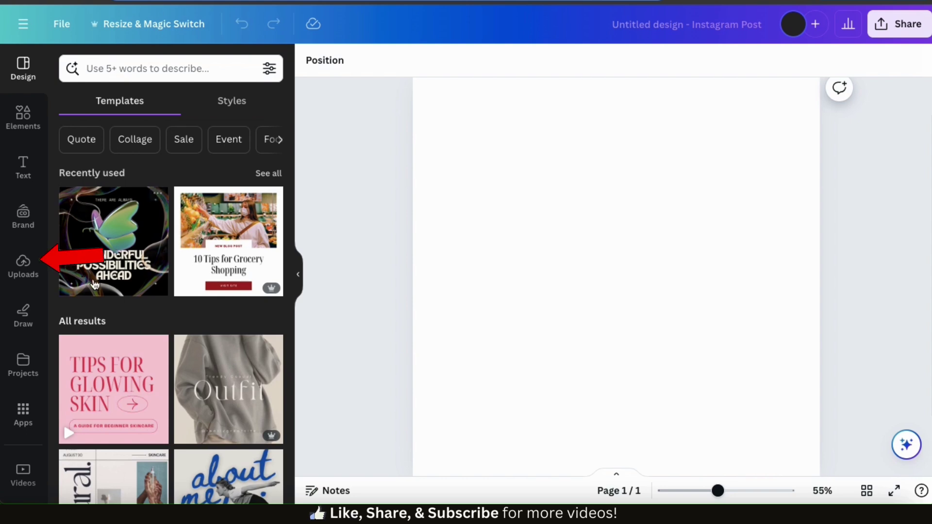
- Upload 1.jpg, 2.JPG and 4.jpg from the computer to Uploads
left_click(24, 266)
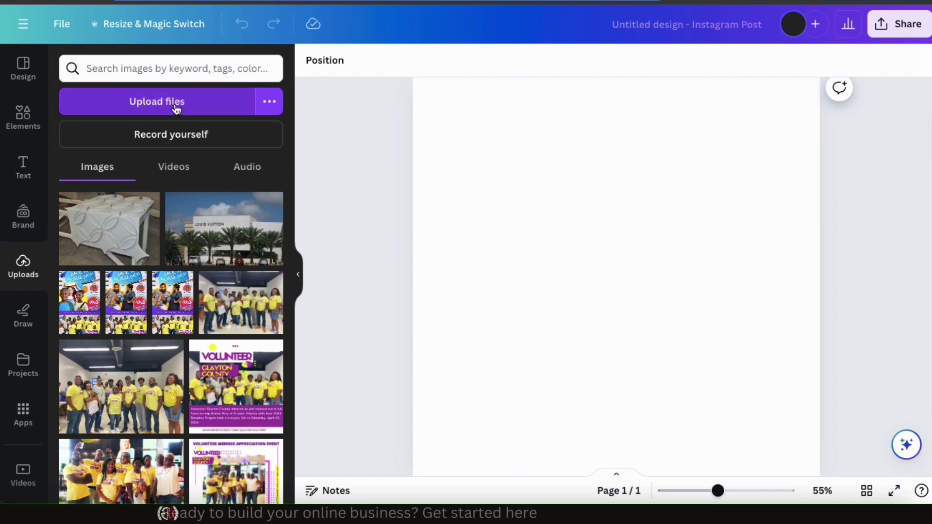
left_click(151, 111)
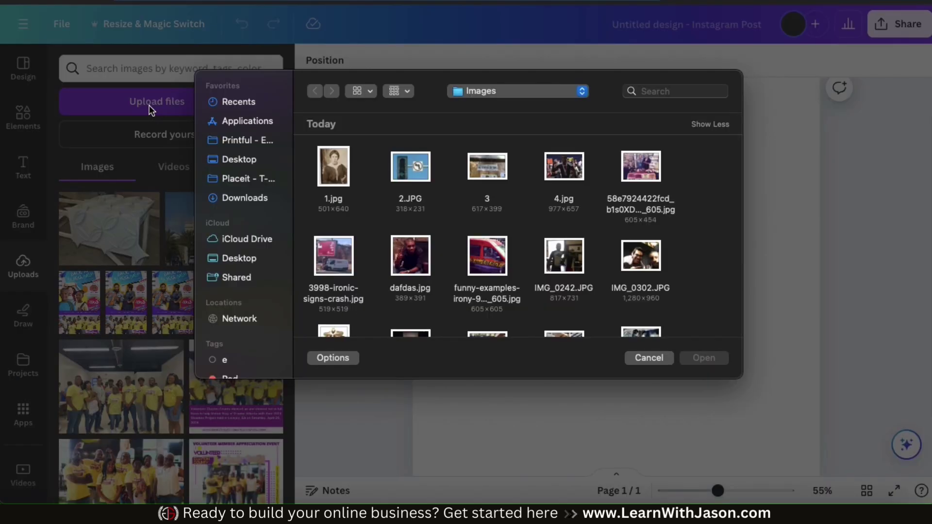
left_click(411, 167, "super")
left_click(565, 167, "super")
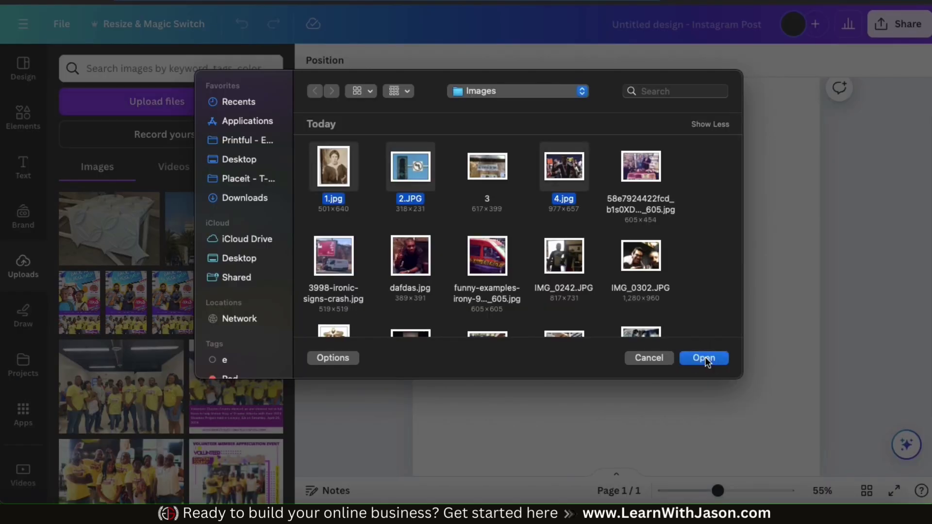
left_click(704, 358)
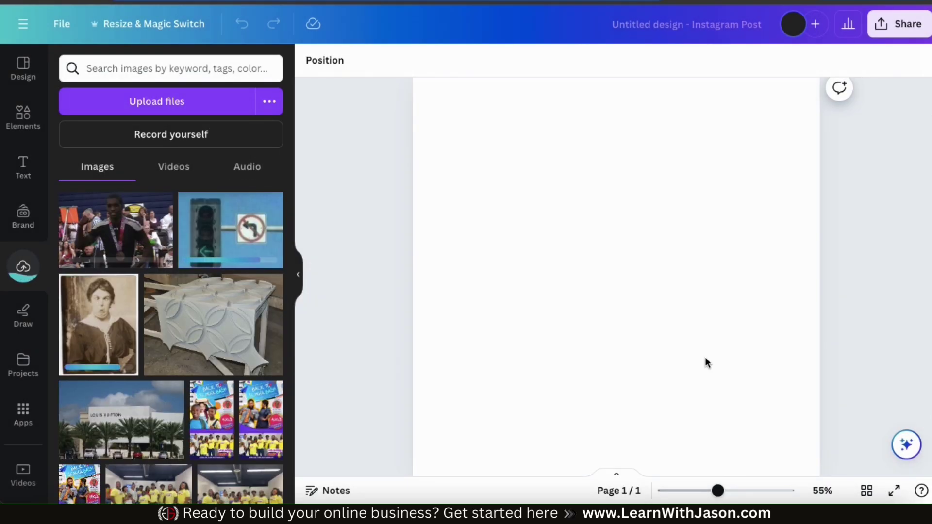
- Place the traffic-light photo on the post, enlarged to span the page width, at 70% zoom
left_click(258, 238)
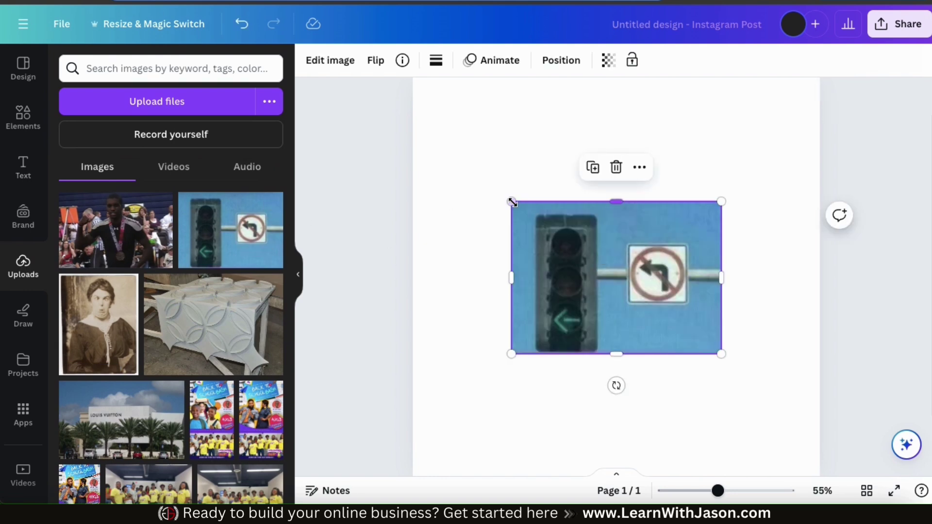
left_click_drag(512, 201, 412, 130)
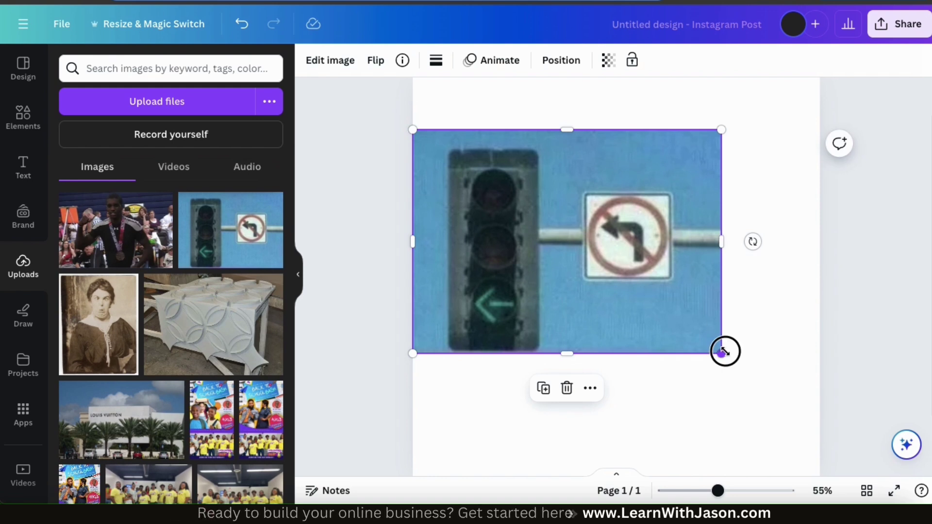
left_click_drag(722, 354, 820, 425)
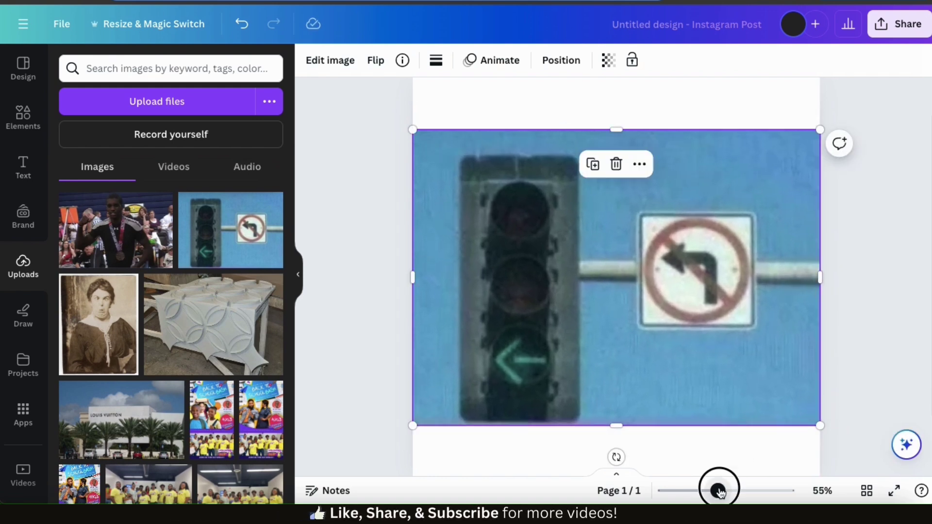
left_click_drag(719, 491, 726, 491)
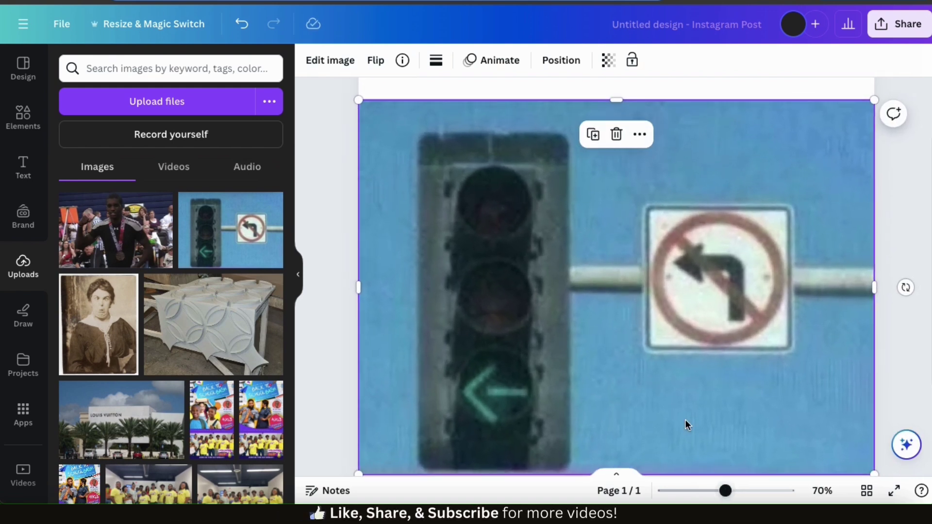
scroll(680, 411, "down", 1)
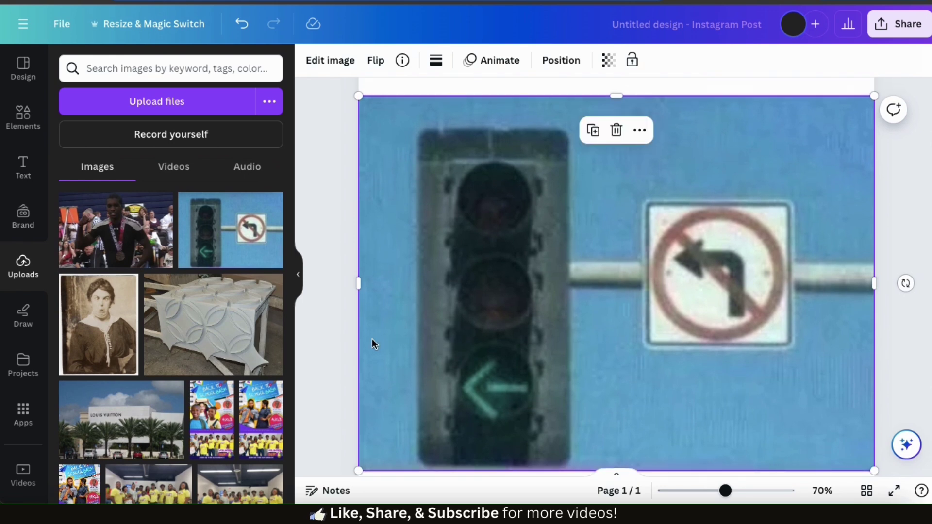
left_click(330, 337)
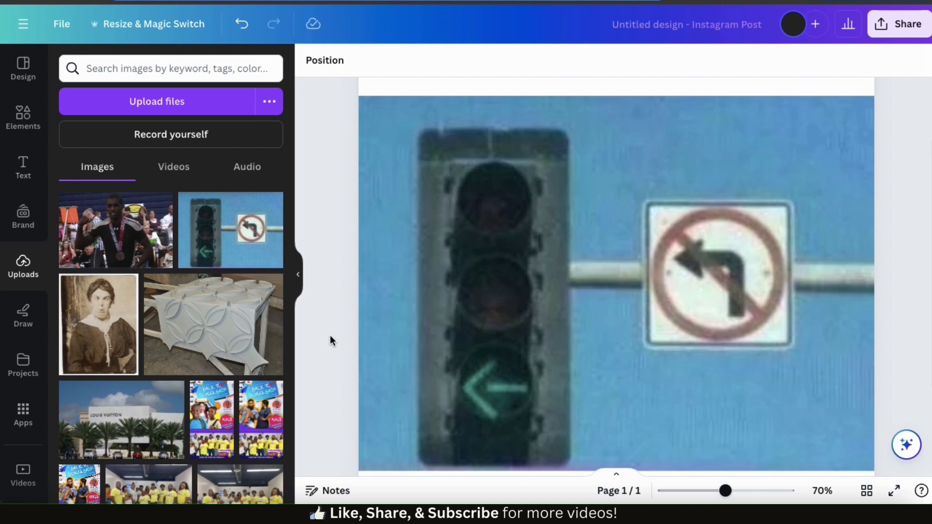
- Search Apps for 'image upscaler' and launch the Image Upscaler app
left_click(35, 413)
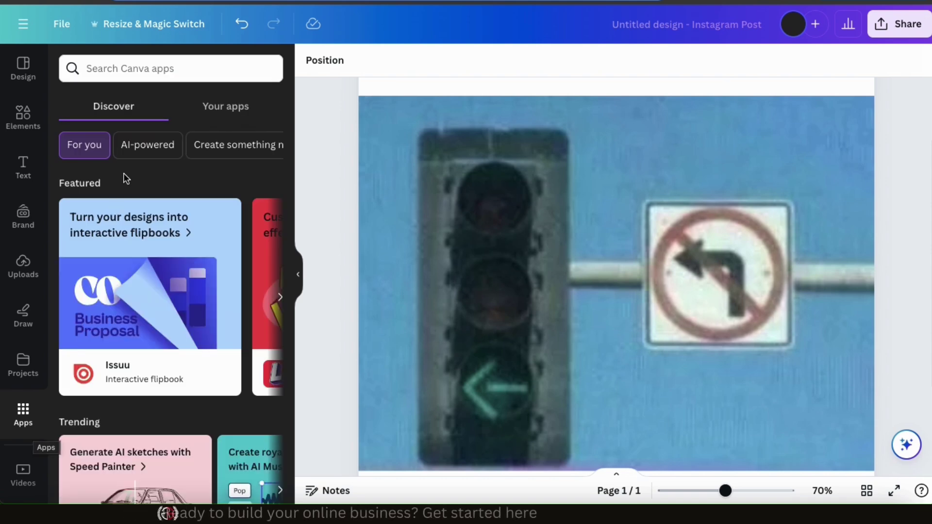
left_click(165, 74)
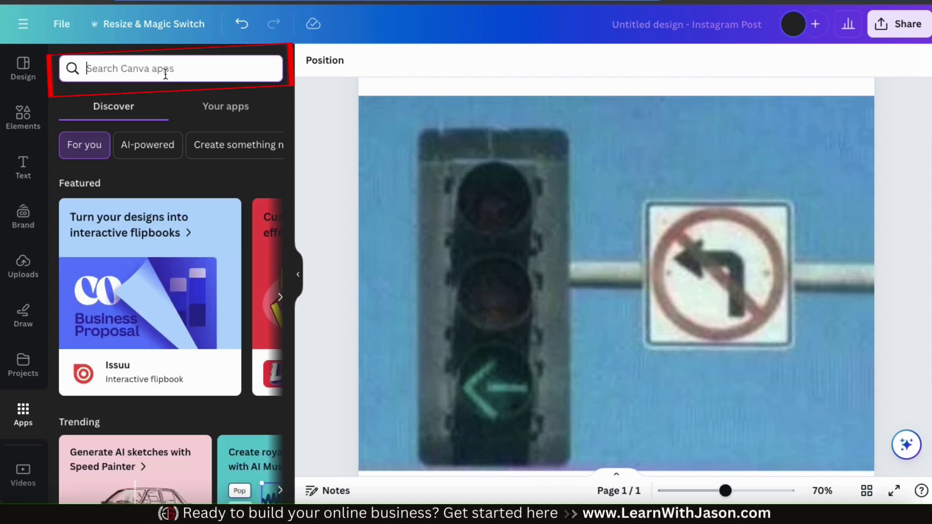
type("image up")
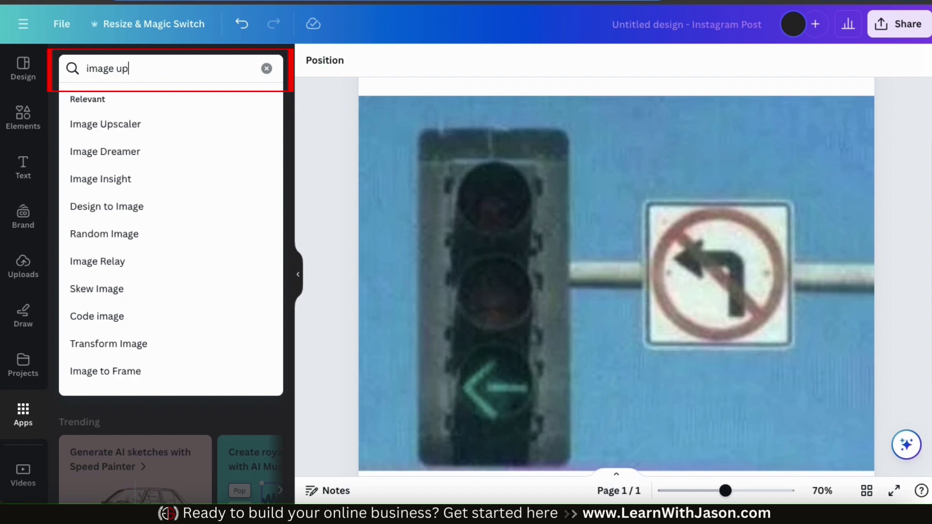
type("scaler")
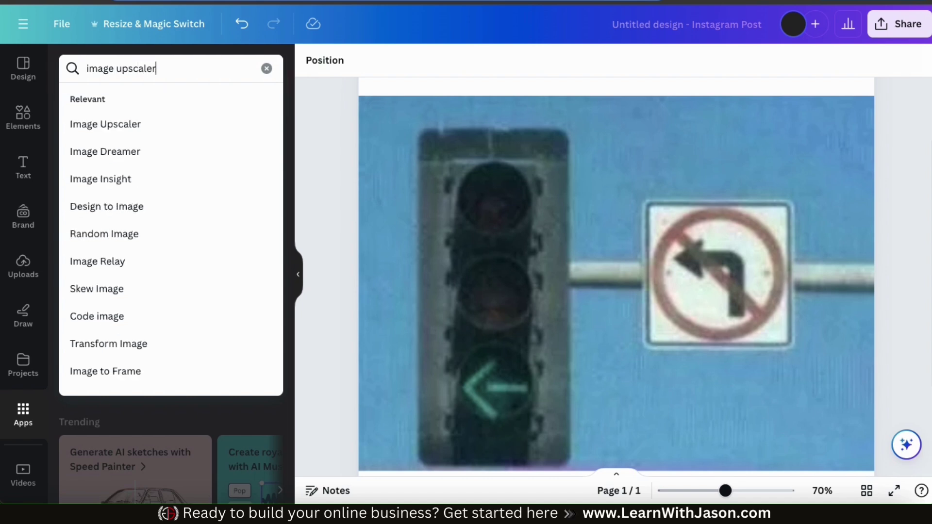
left_click(146, 125)
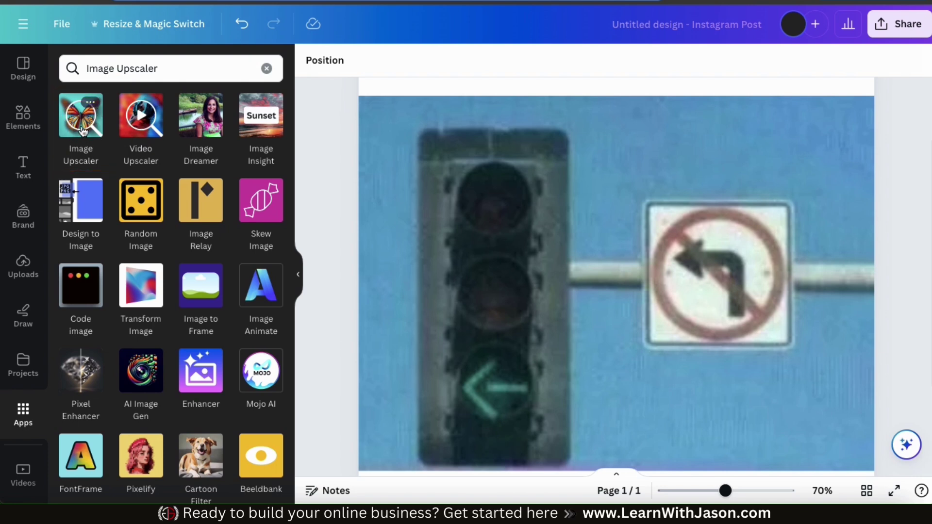
left_click(81, 124)
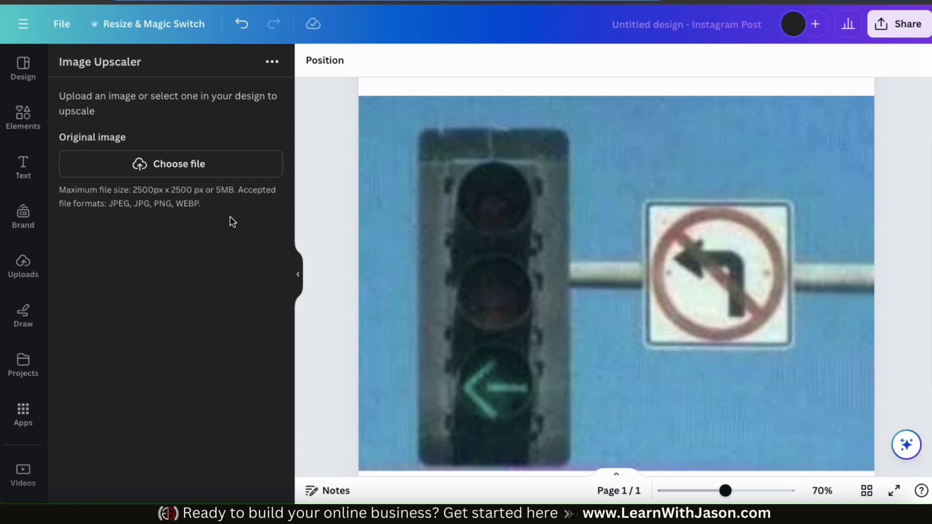
- Load the traffic-light photo into the upscaler and settle on a 4x upscale amount after trying 3x and 8x
left_click(413, 220)
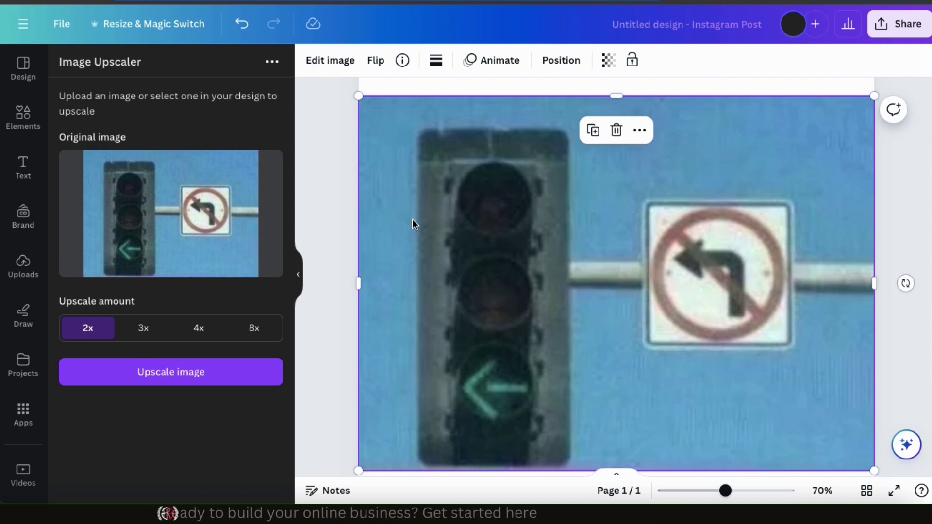
left_click(138, 329)
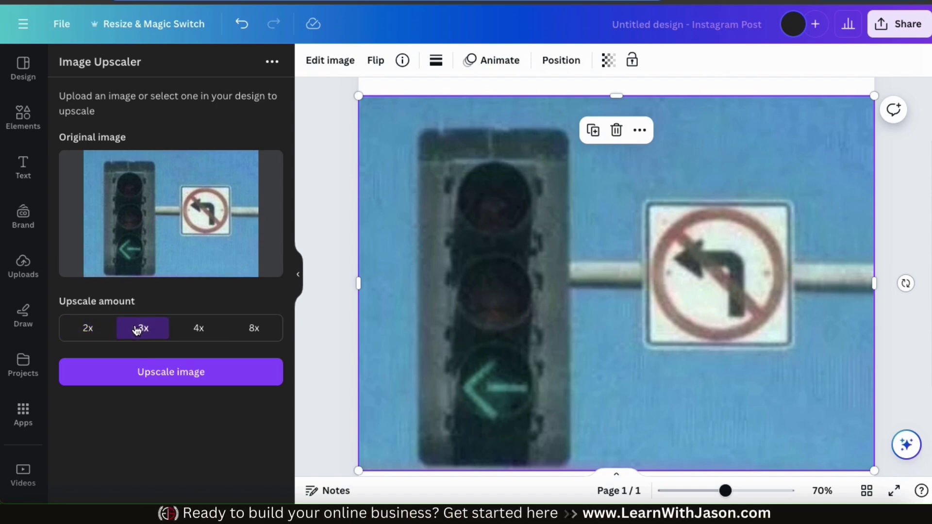
left_click(197, 328)
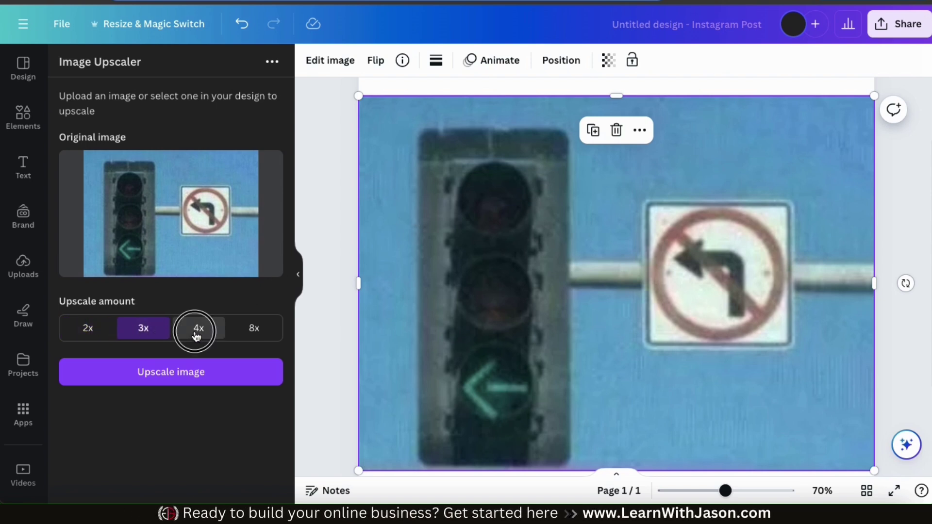
left_click(258, 334)
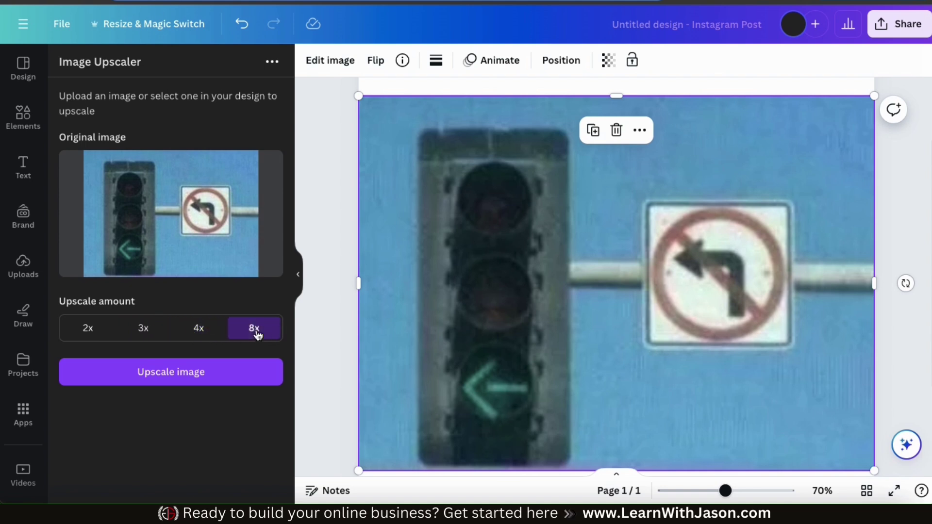
left_click(200, 338)
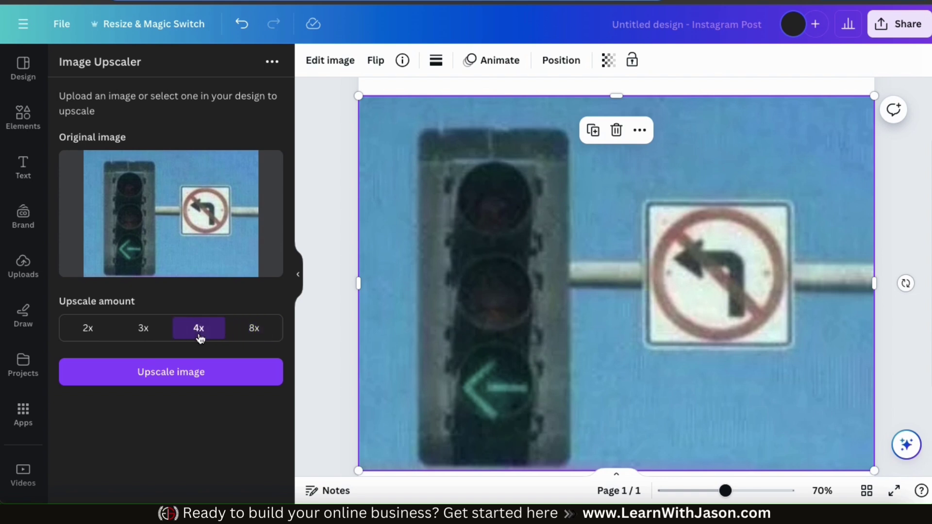
- Upscale the photo 4x, compare before and after, and replace the original with it
left_click(176, 381)
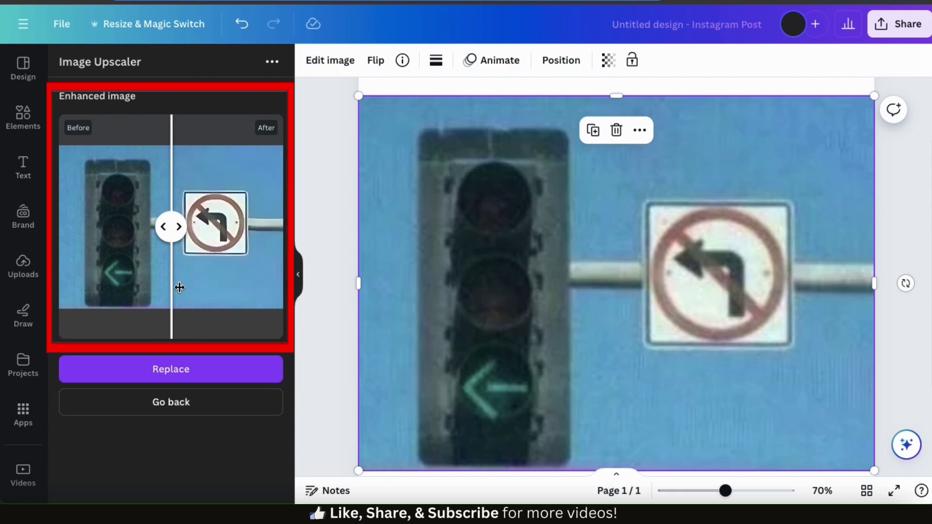
mouse_move(175, 226)
left_mouse_down()
mouse_move(258, 225)
mouse_move(77, 213)
mouse_move(174, 227)
left_mouse_up()
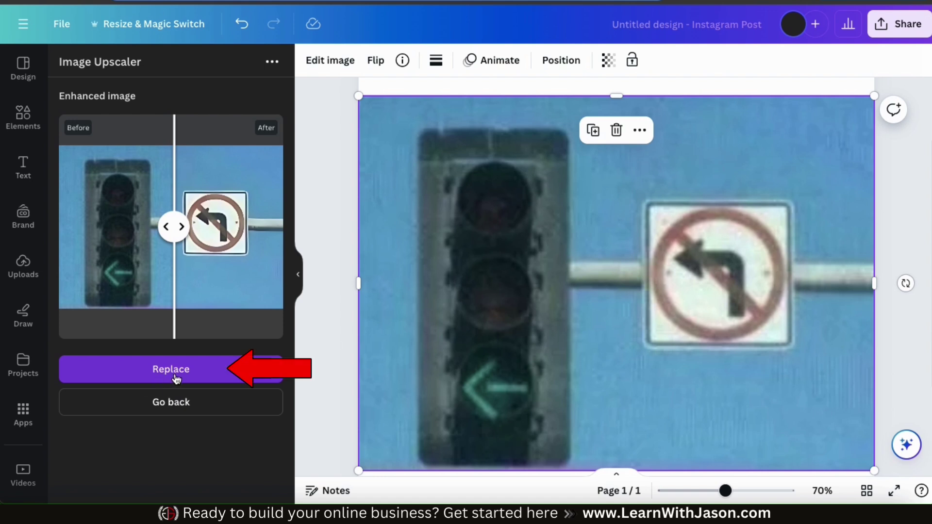
left_click(177, 379)
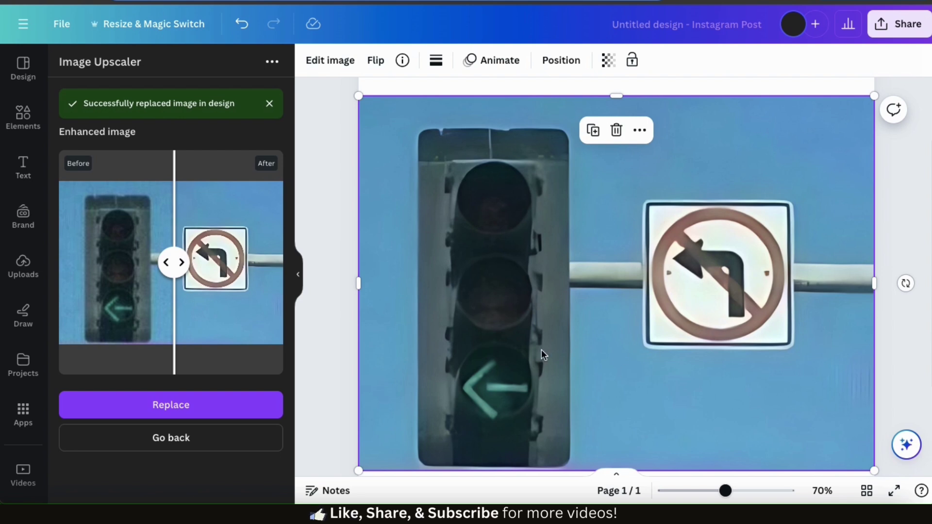
left_click(333, 325)
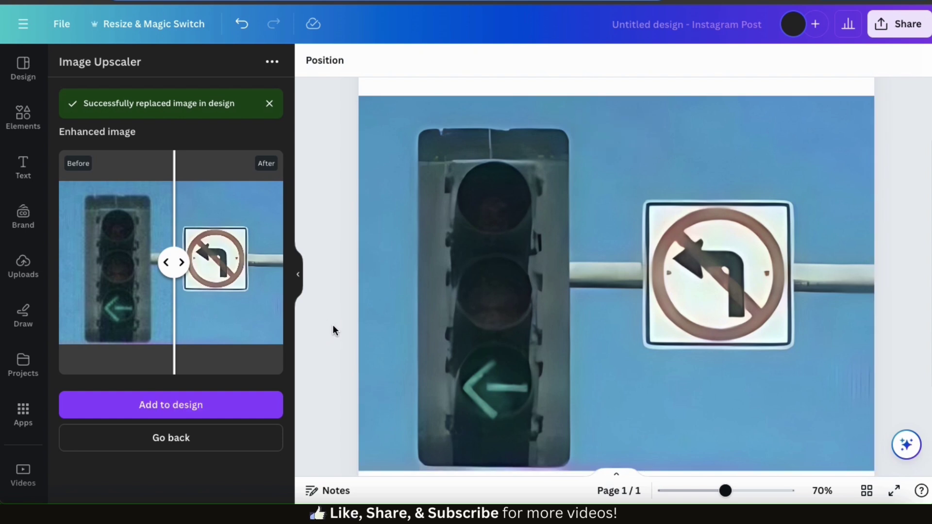
left_click(455, 306)
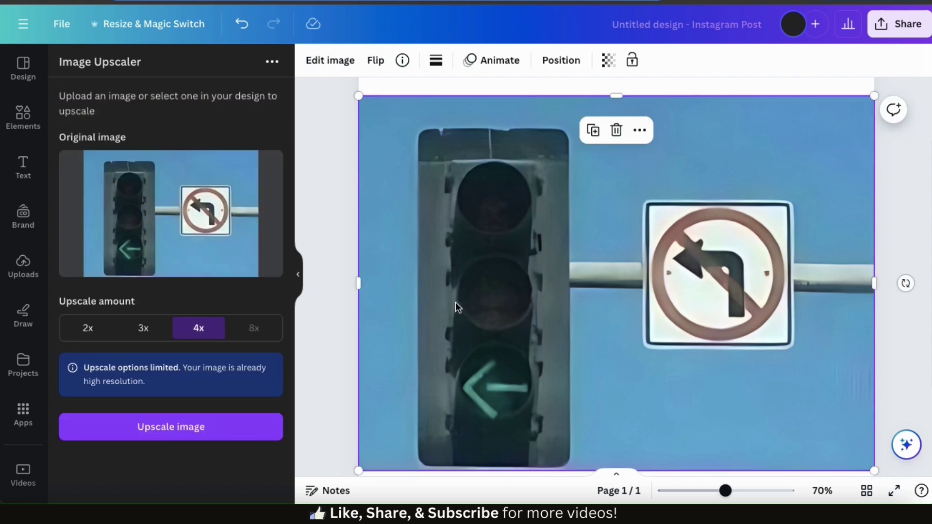
- Delete the traffic-light image and add the old sepia portrait, enlarged to the full page height
key("Delete")
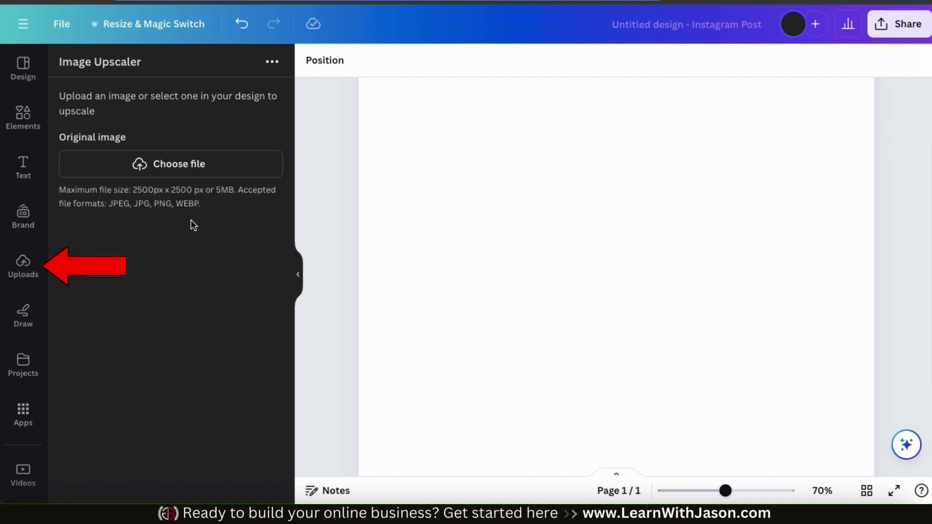
left_click(27, 270)
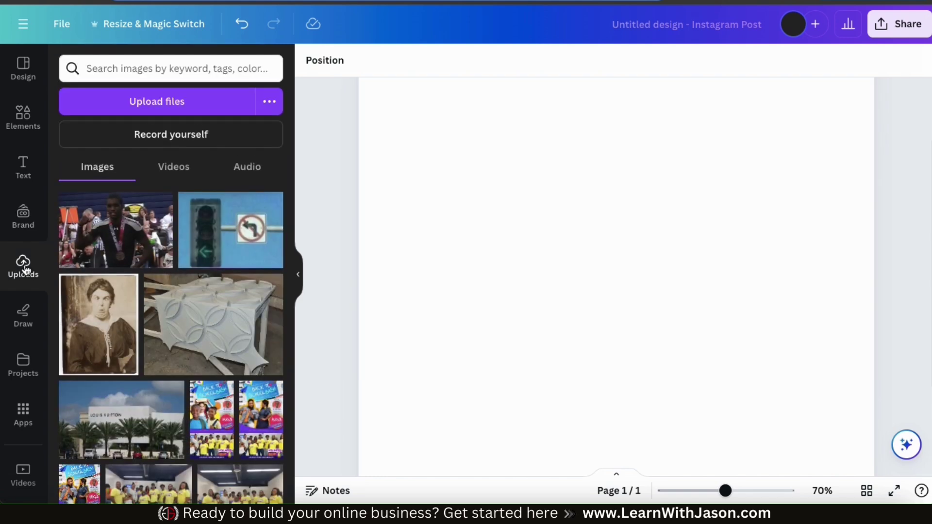
left_click(98, 318)
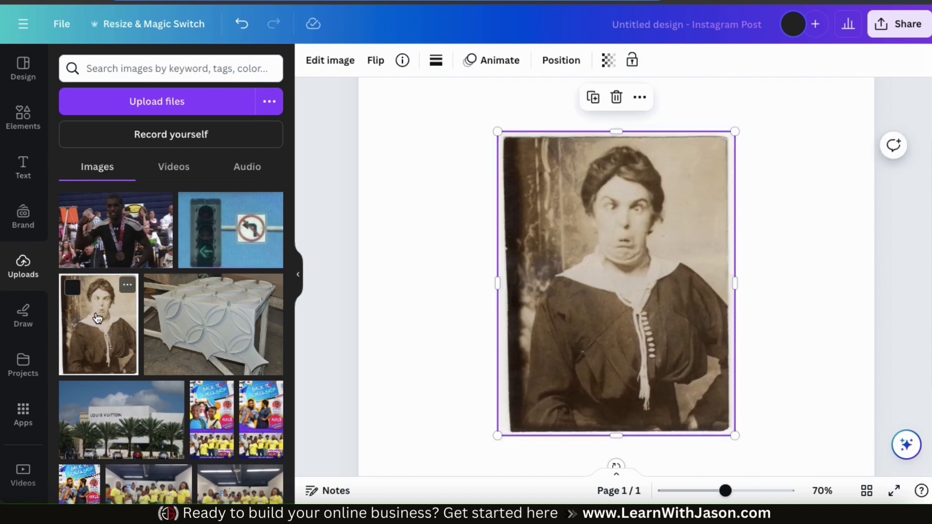
left_click_drag(495, 128, 437, 83)
left_click_drag(734, 435, 794, 485)
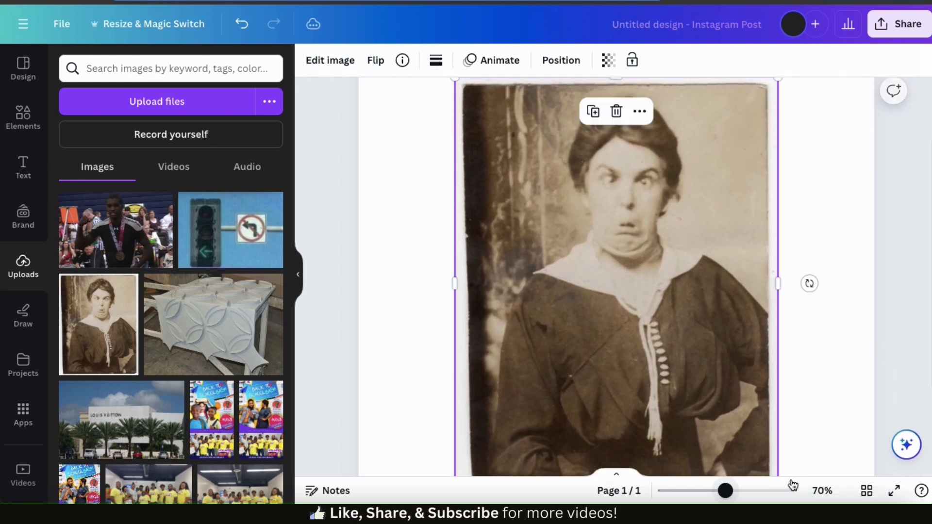
left_click(378, 337)
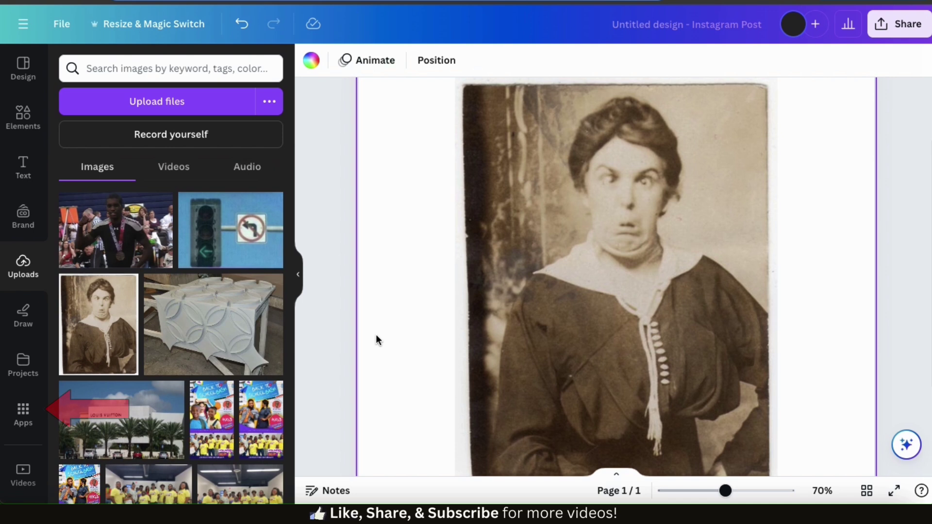
- Open Image Upscaler, select the sepia portrait, and upscale it at 4x
left_click(32, 422)
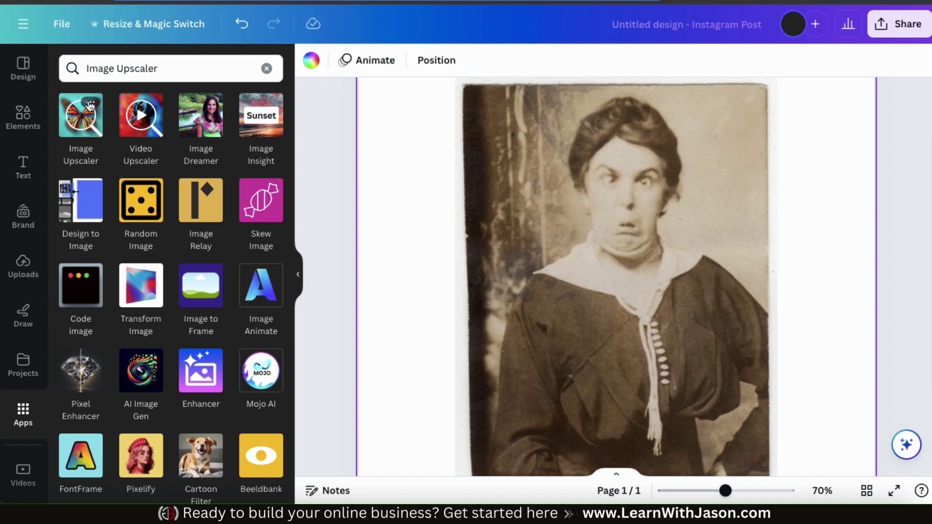
left_click(87, 128)
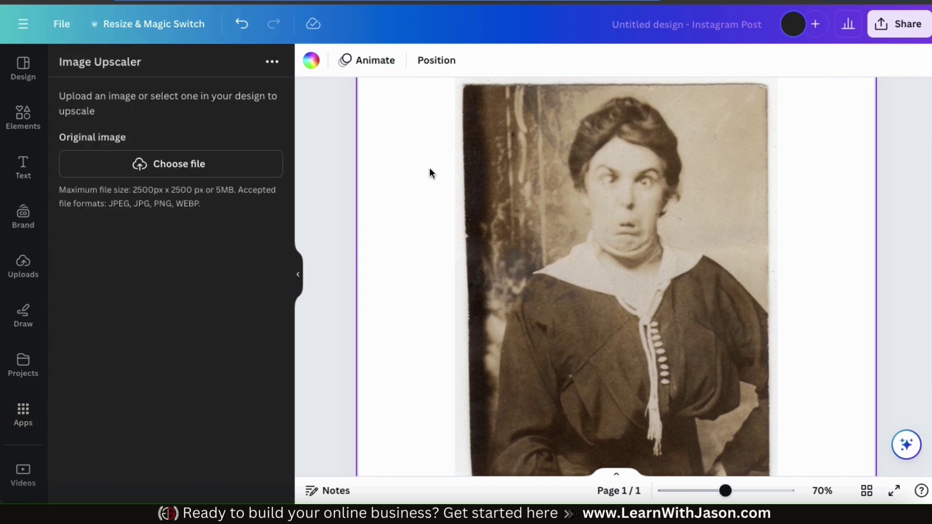
left_click(553, 209)
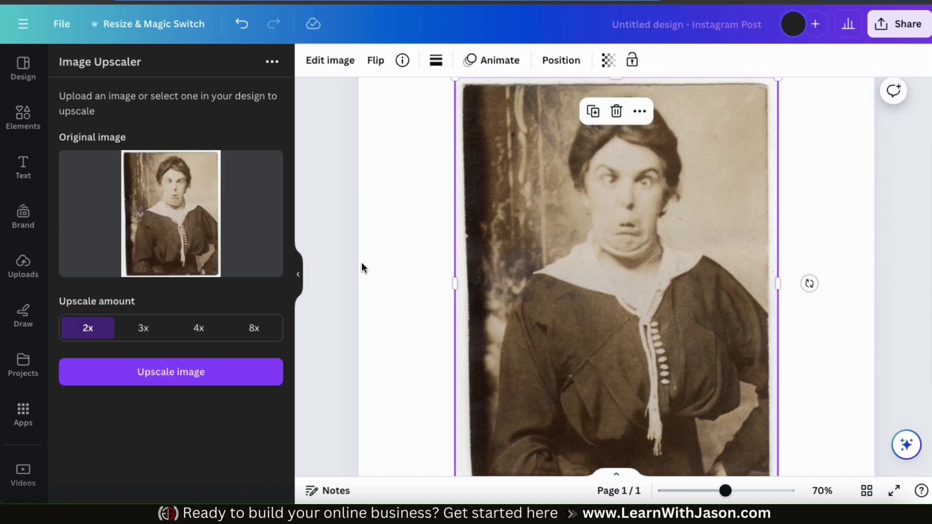
left_click(202, 338)
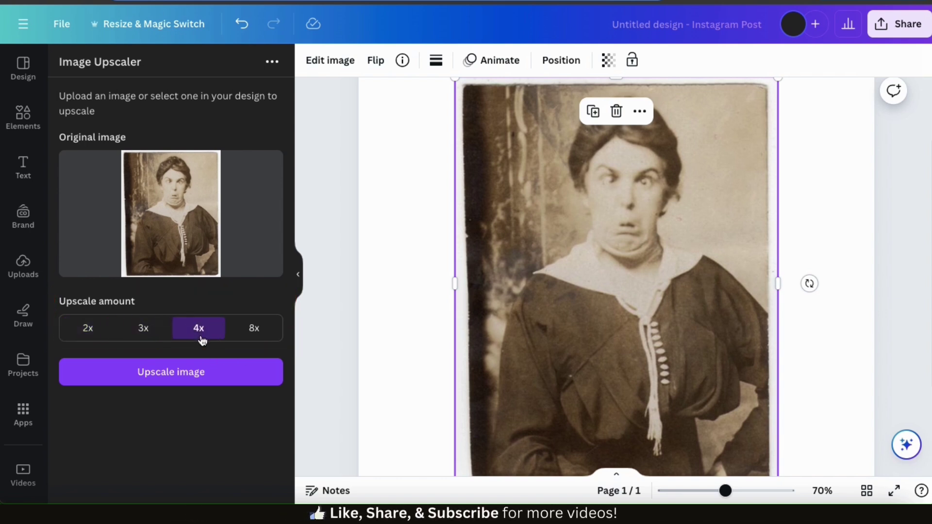
left_click(176, 380)
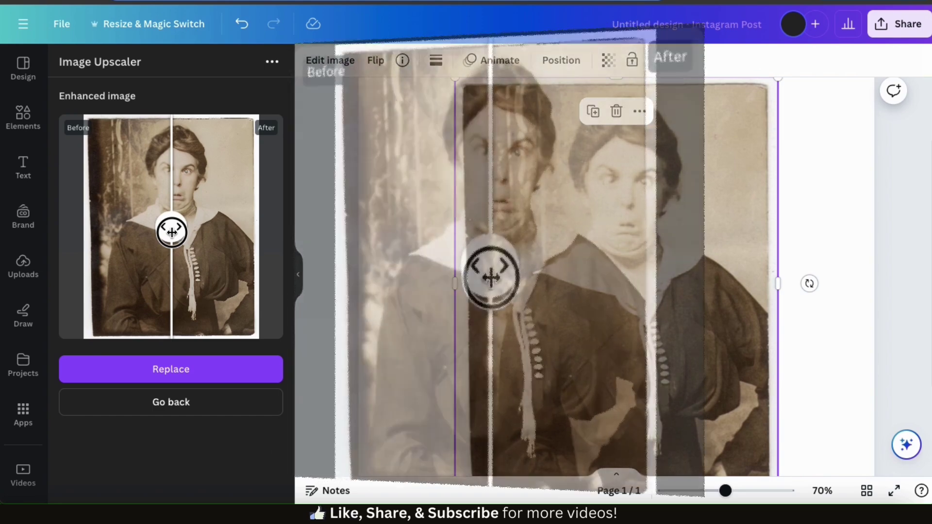
- Compare the portrait's before/after views and swap in the upscaled version
mouse_move(172, 233)
left_mouse_down()
mouse_move(227, 239)
mouse_move(115, 220)
mouse_move(175, 229)
left_mouse_up()
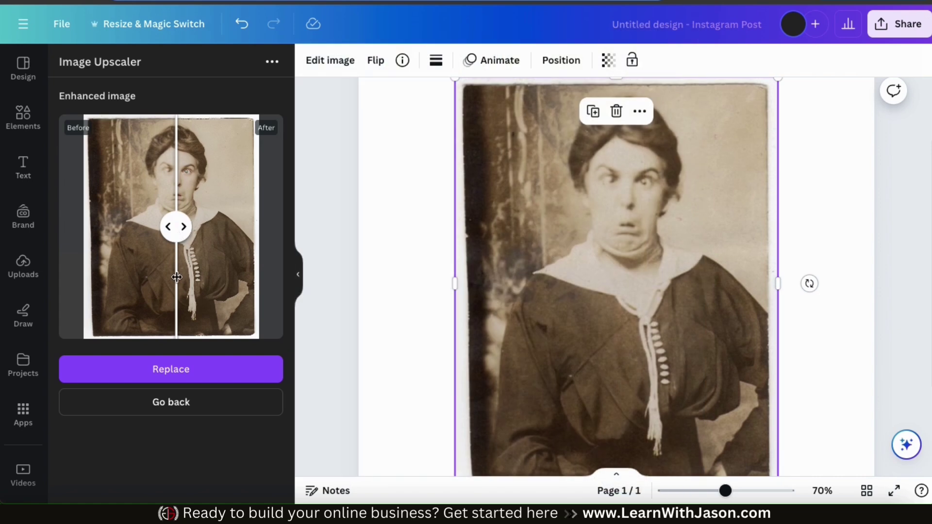
left_click_drag(176, 277, 173, 333)
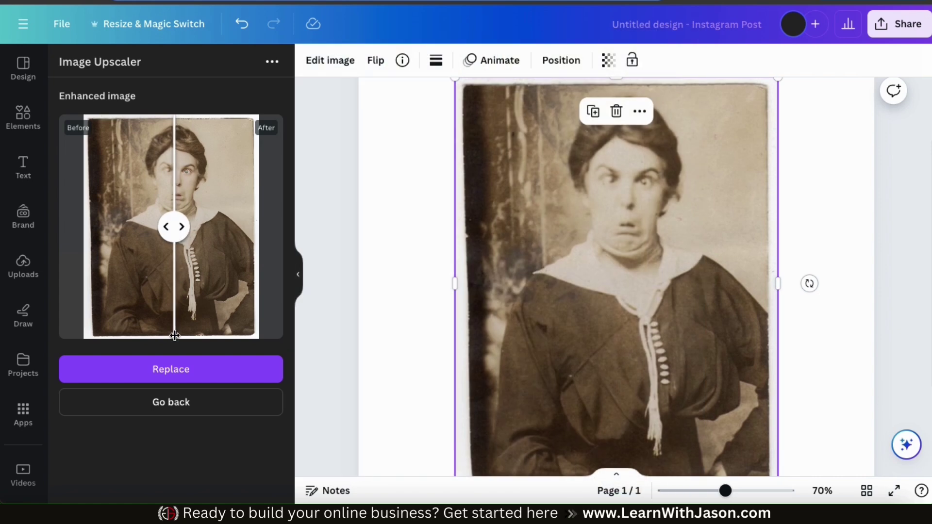
left_click(174, 370)
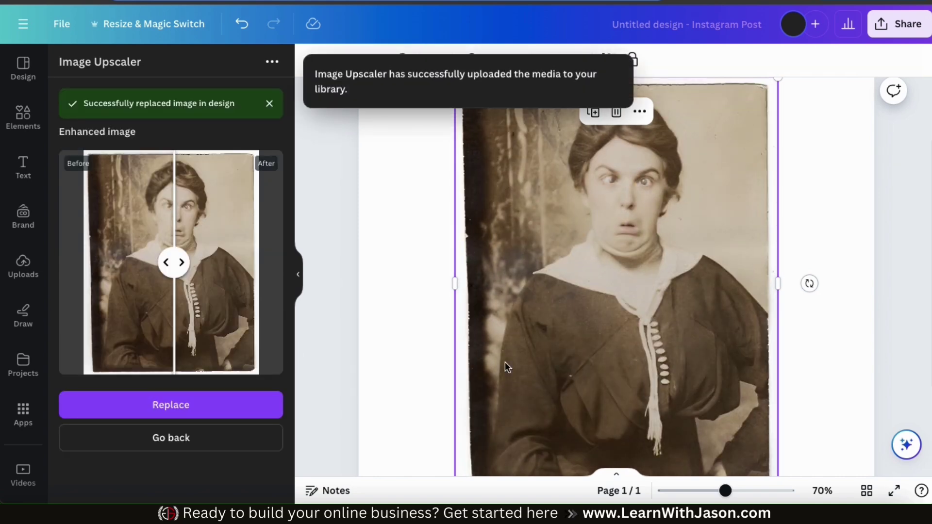
left_click(825, 342)
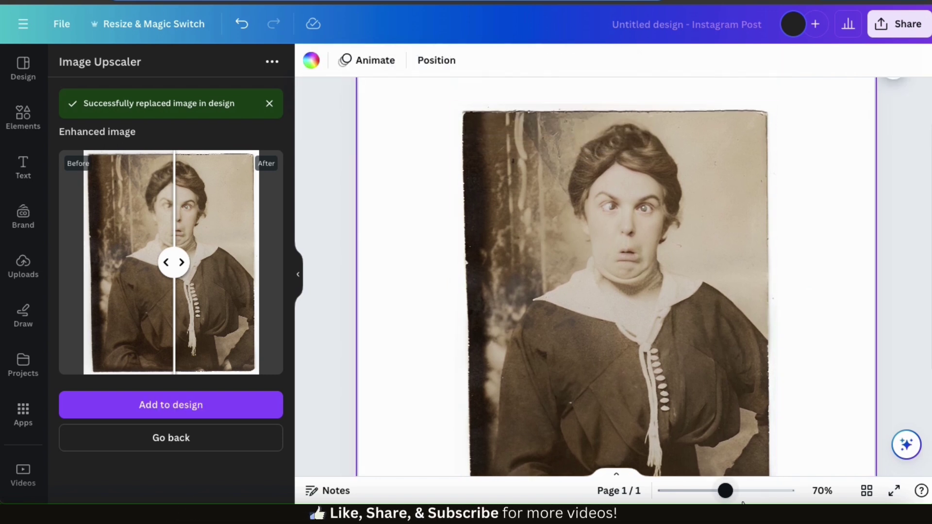
- Zoom in and out to inspect the upscaled portrait's detail
left_click_drag(733, 496, 750, 498)
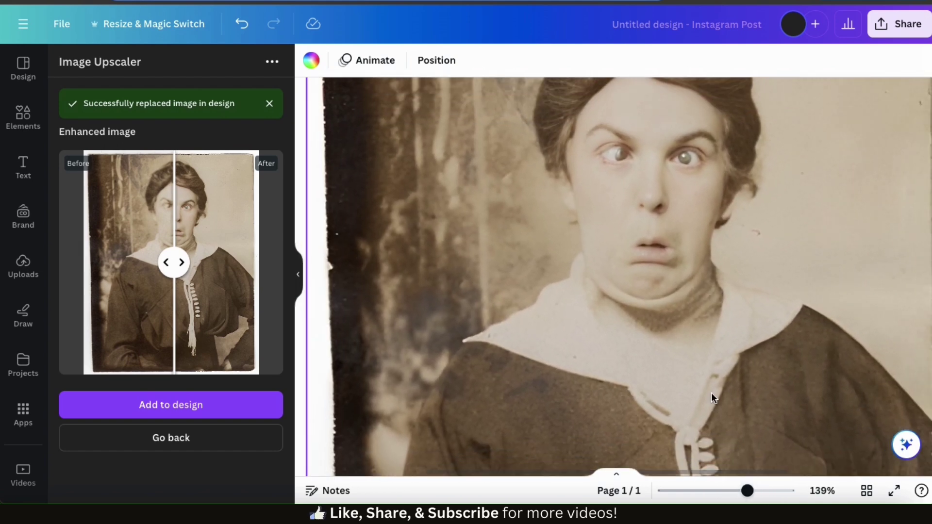
scroll(711, 397, "up", 3)
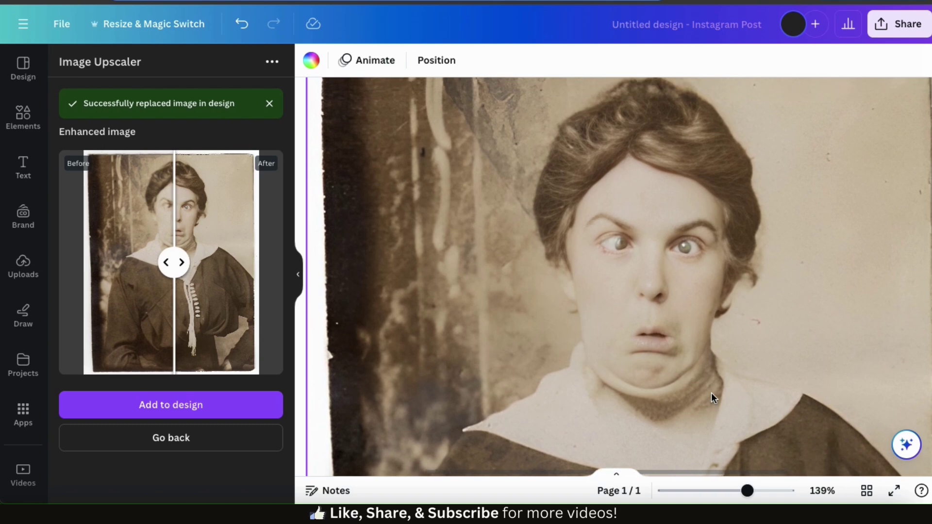
scroll(711, 394, "down", 5)
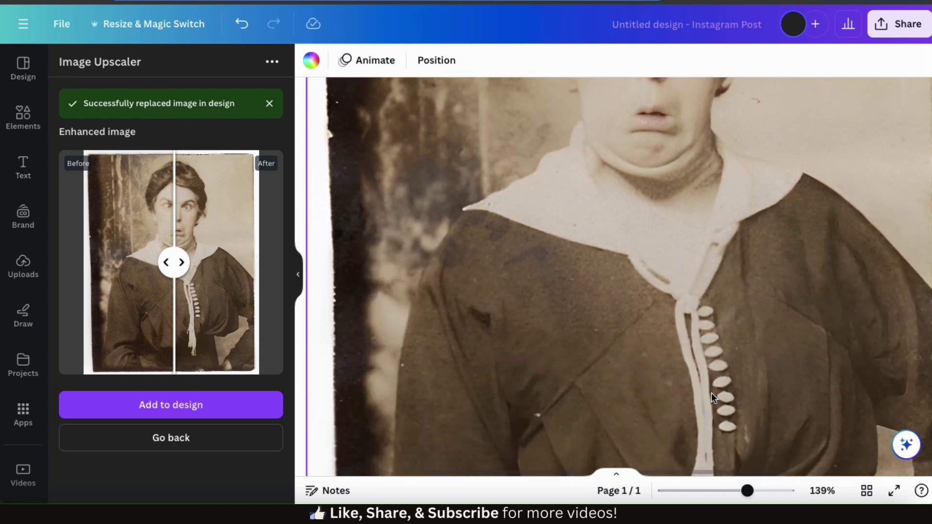
left_click_drag(748, 491, 728, 491)
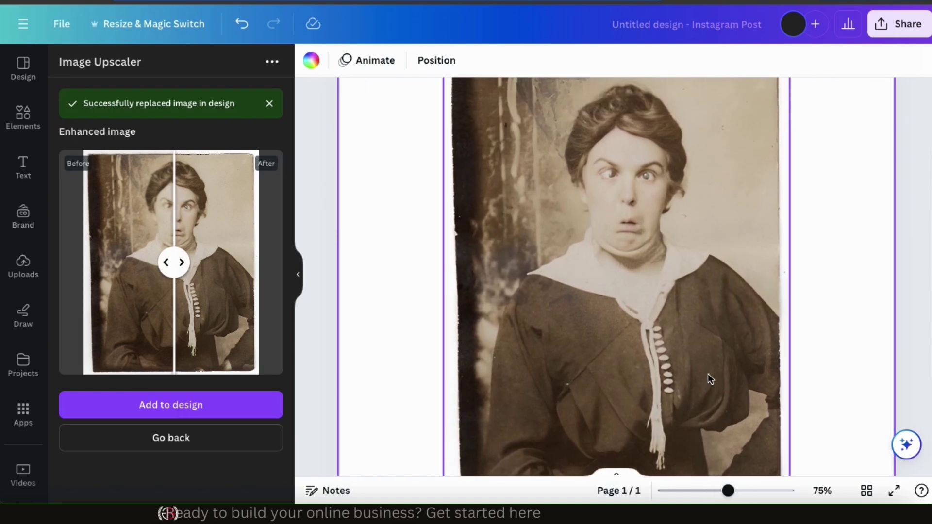
- Undo the replacement and zoom in to check the original portrait's detail
left_click(242, 24)
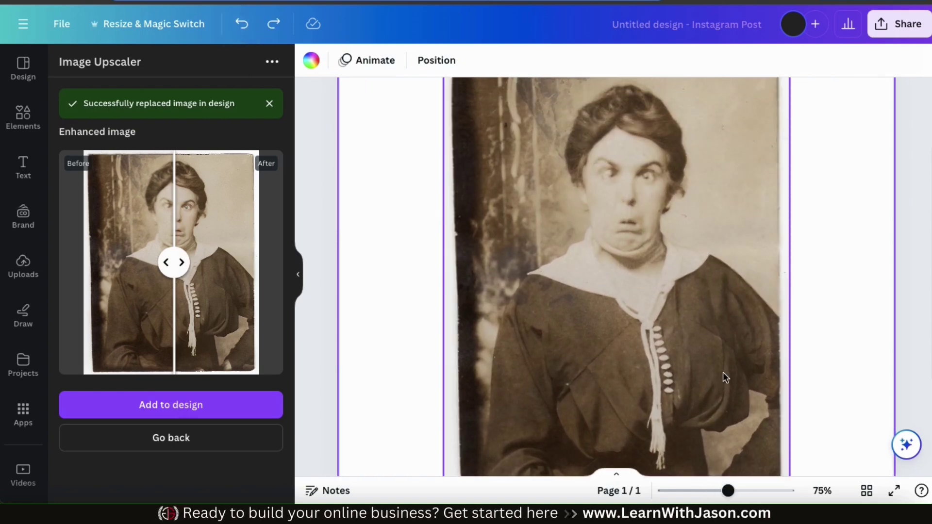
left_click_drag(732, 495, 742, 492)
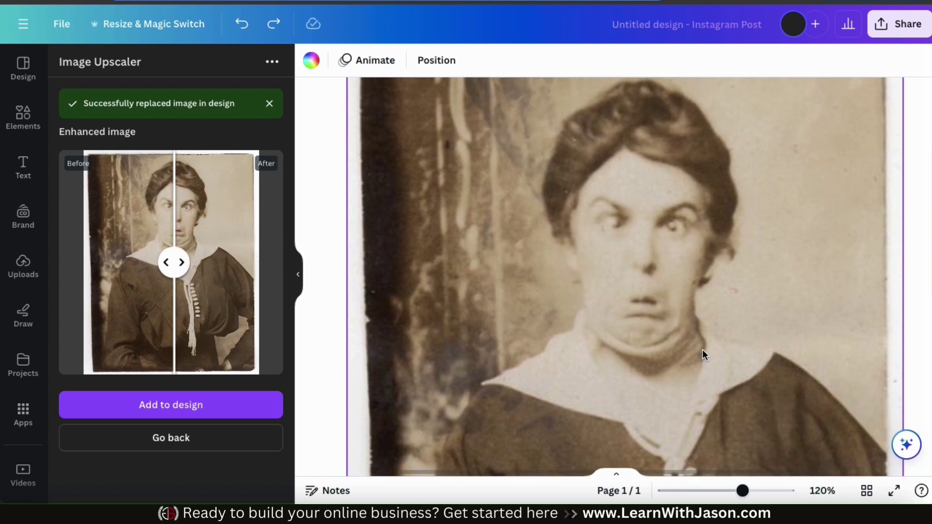
scroll(702, 354, "down", 2)
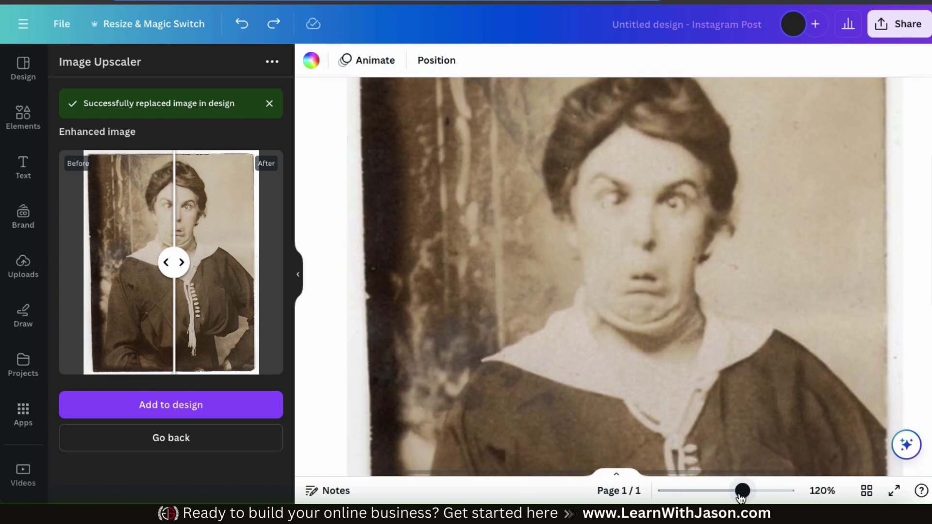
left_click_drag(742, 490, 727, 491)
scroll(712, 325, "down", 3)
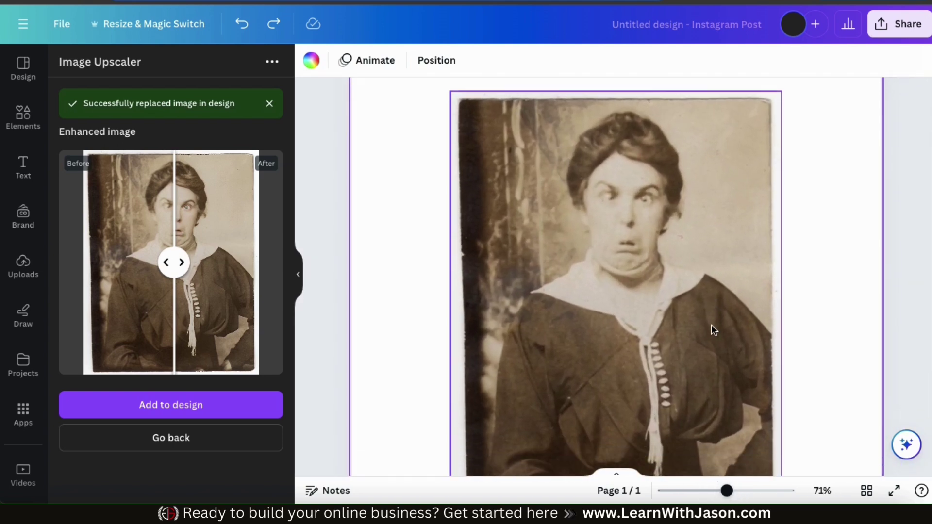
- Redo the upscaled portrait replacement, then delete the portrait from the post
left_click(274, 24)
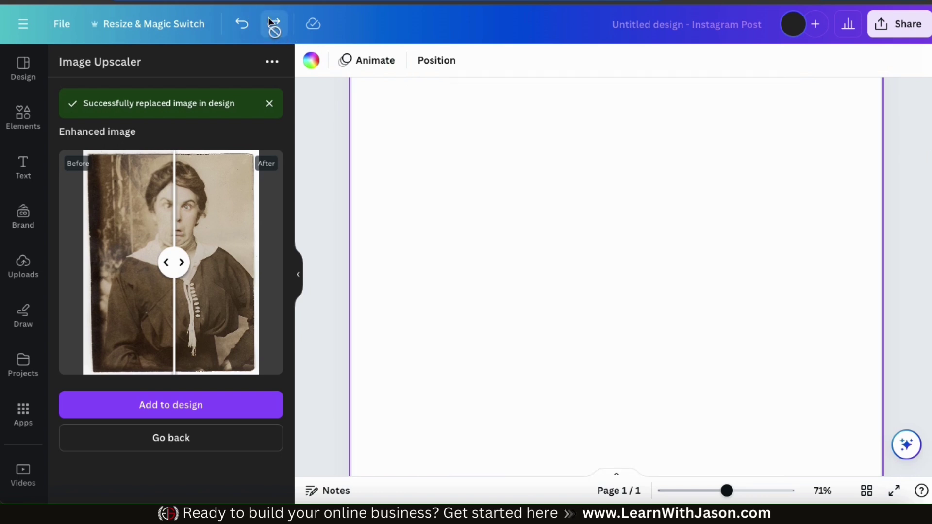
left_click(520, 272)
key("Delete")
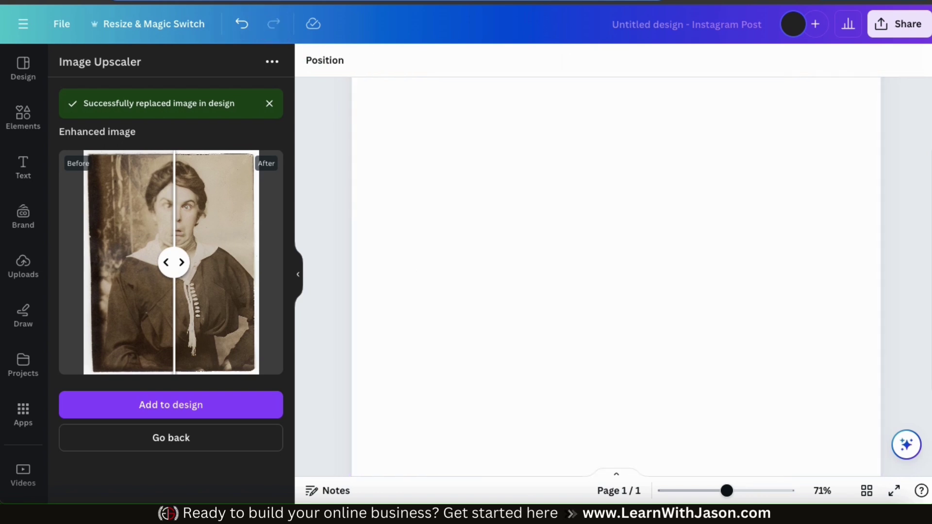
- Add the tournament photo from Uploads and enlarge it to span the post's width
left_click(35, 280)
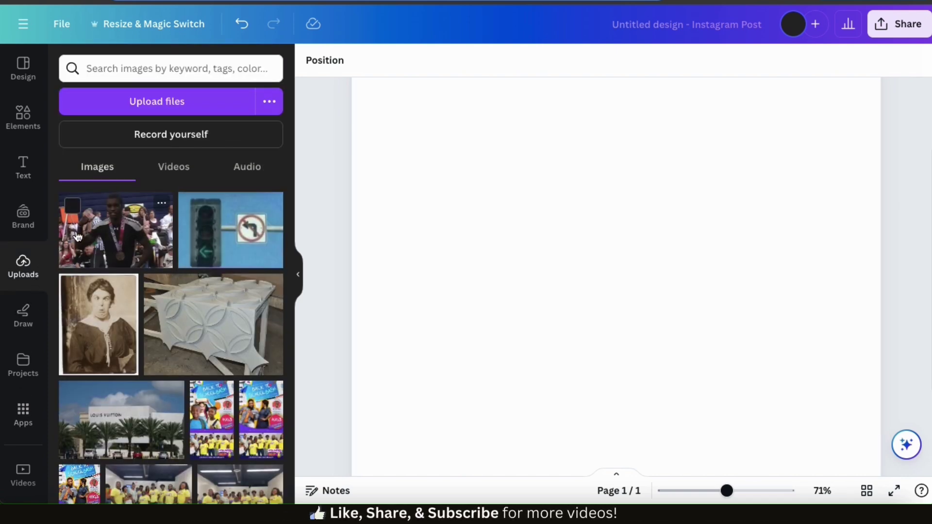
left_click(97, 236)
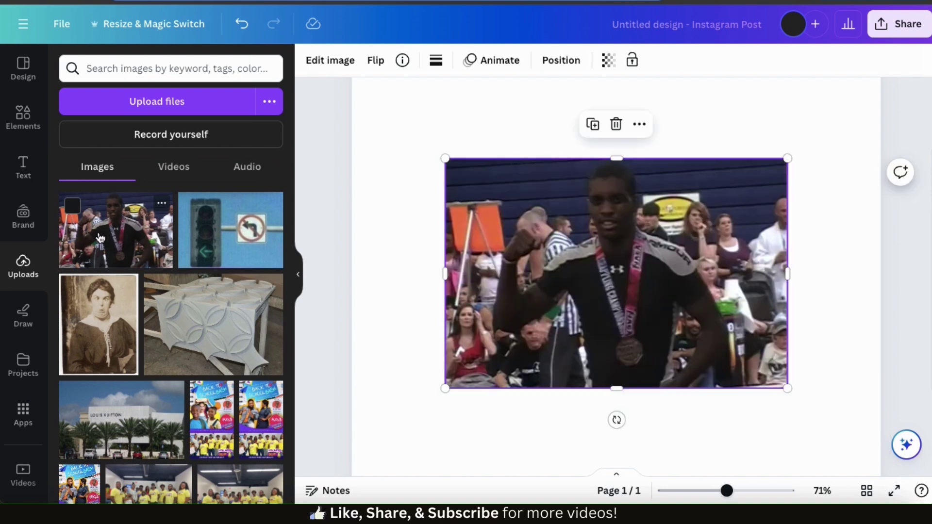
left_click_drag(443, 157, 339, 118)
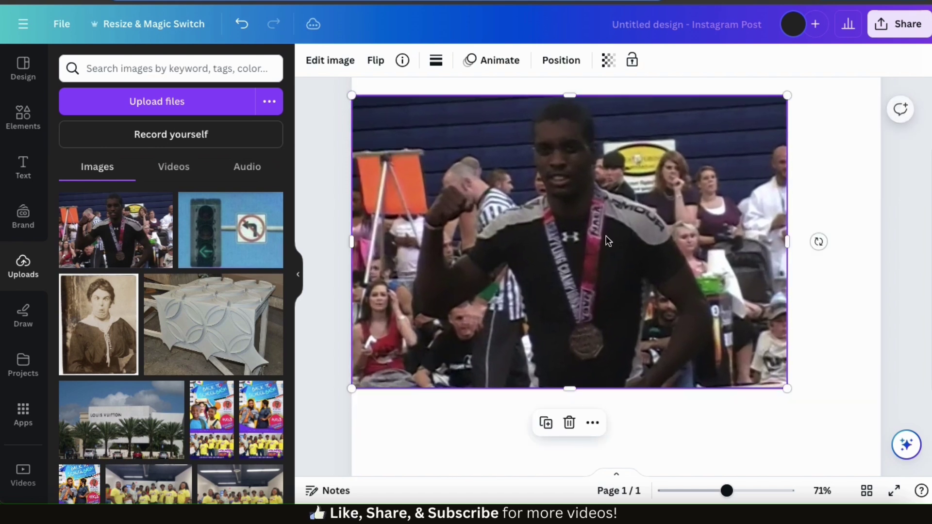
left_click_drag(784, 388, 881, 450)
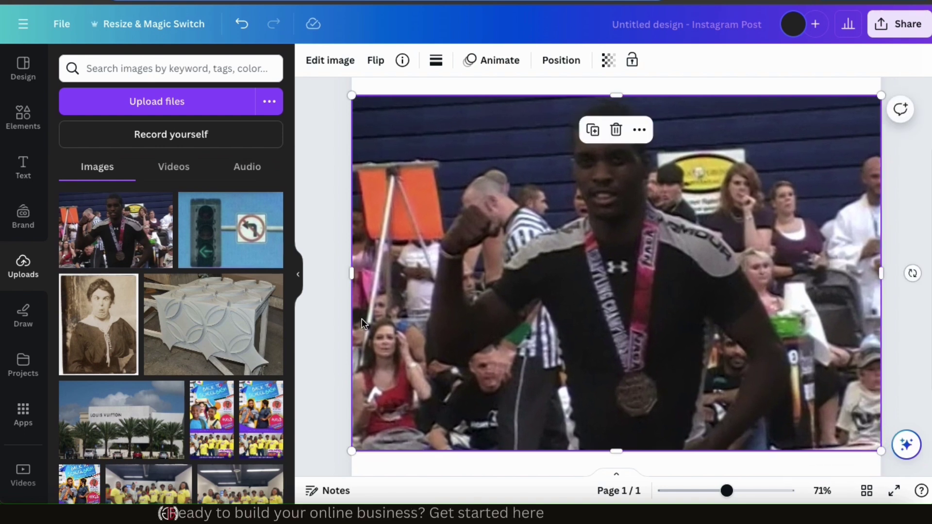
left_click(324, 335)
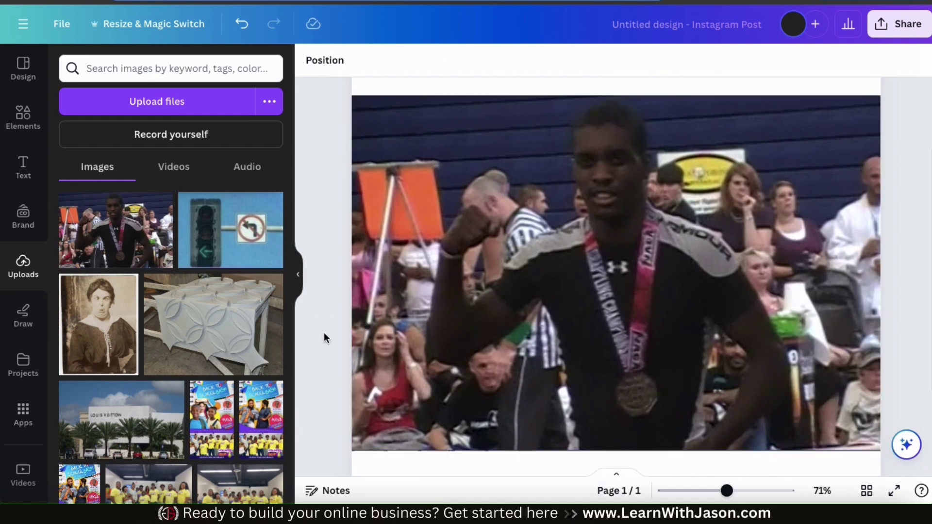
left_click(29, 419)
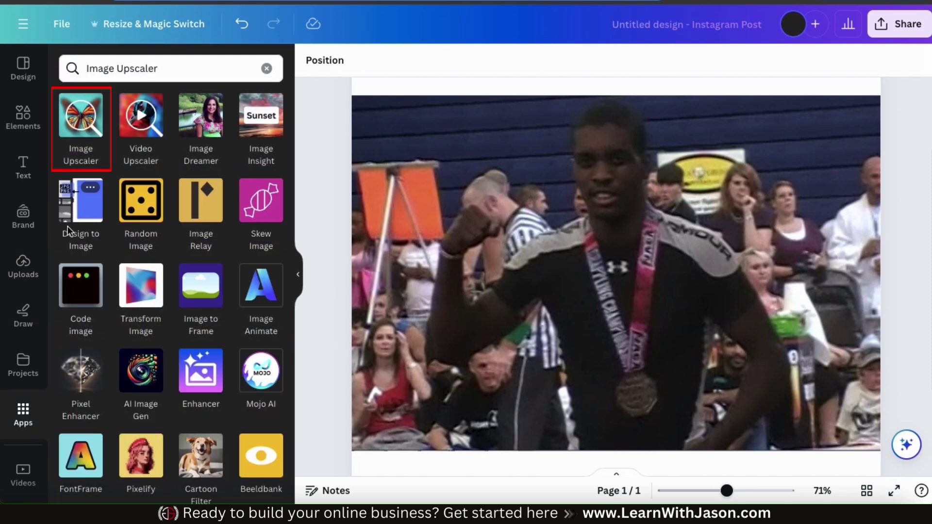
- Run Image Upscaler on the tournament photo at 4x
left_click(85, 120)
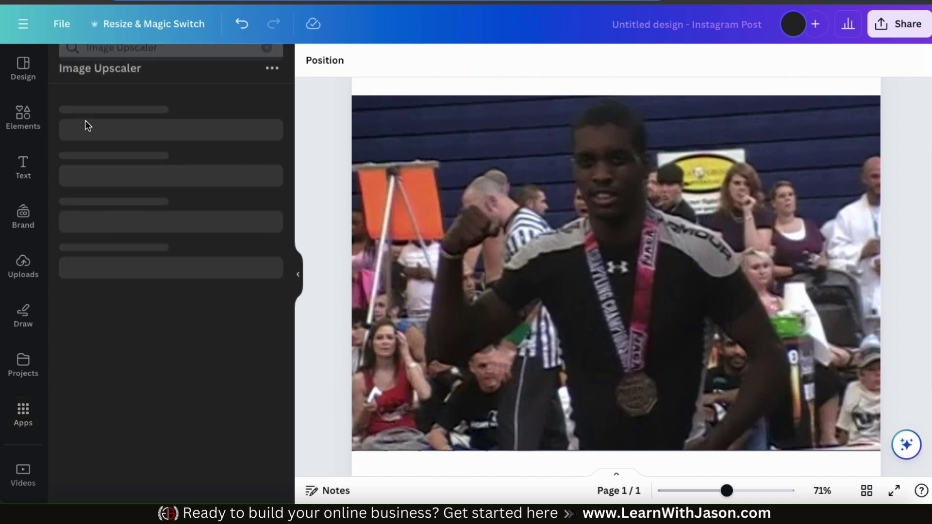
left_click(549, 250)
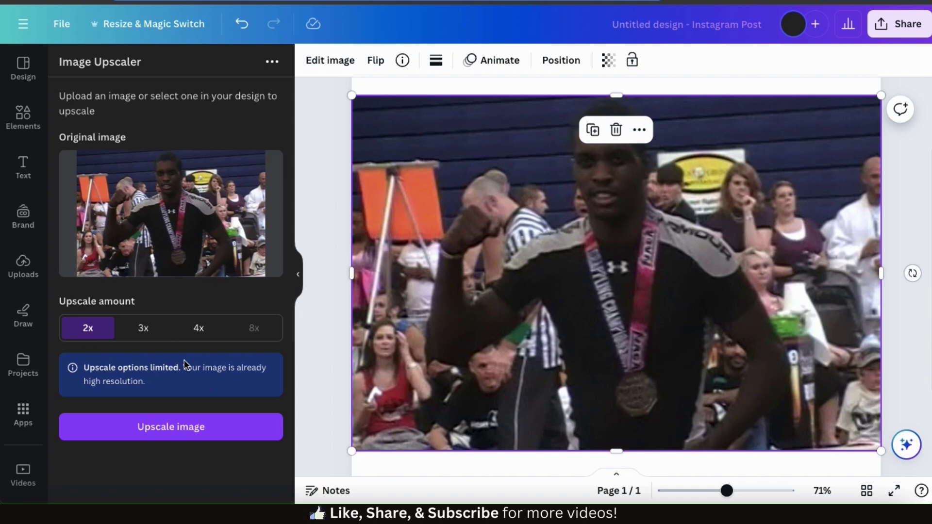
left_click(143, 327)
left_click(199, 340)
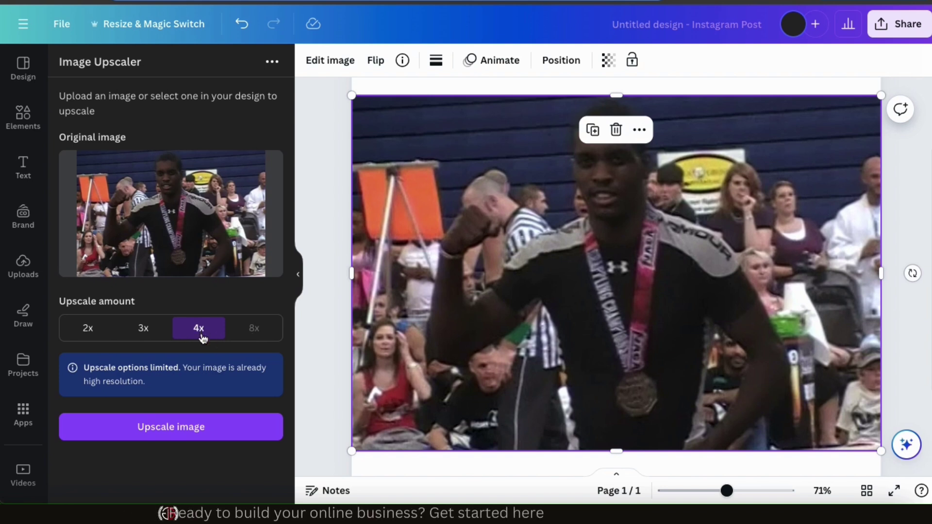
left_click(171, 432)
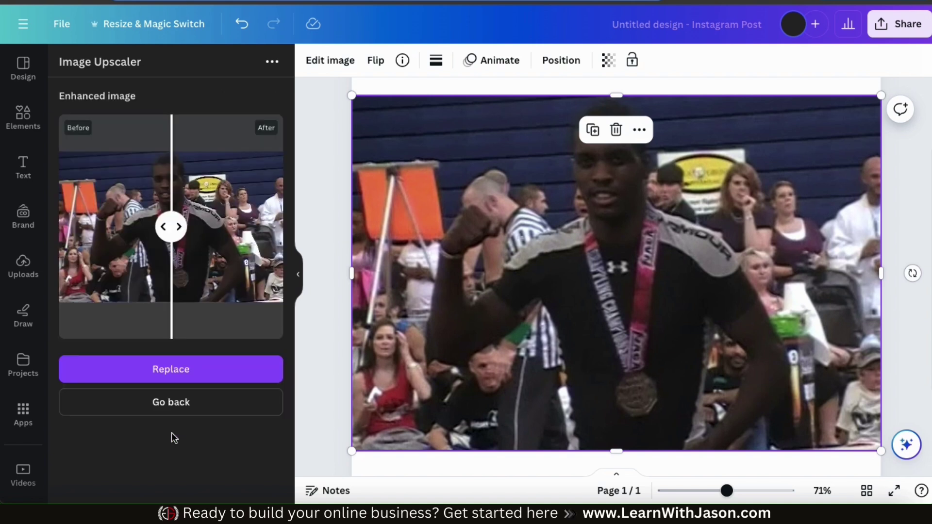
- Compare before and after, then swap the 4x upscaled tournament photo into the post
mouse_move(170, 227)
left_mouse_down()
mouse_move(254, 226)
mouse_move(75, 214)
mouse_move(177, 226)
left_mouse_up()
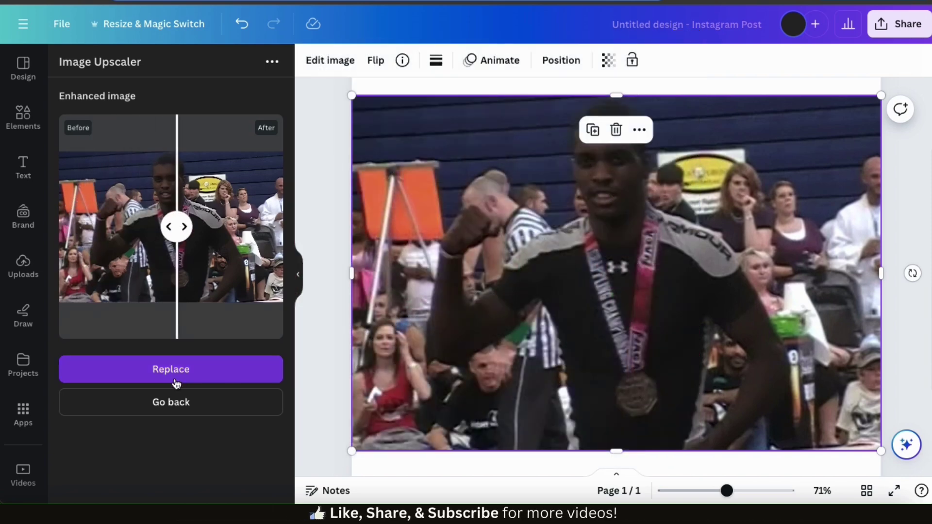
left_click(175, 379)
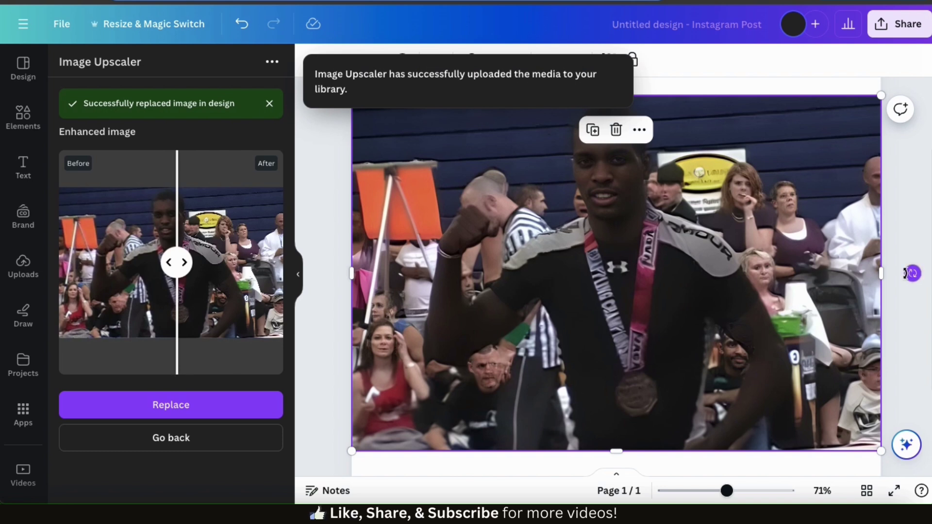
left_click(899, 334)
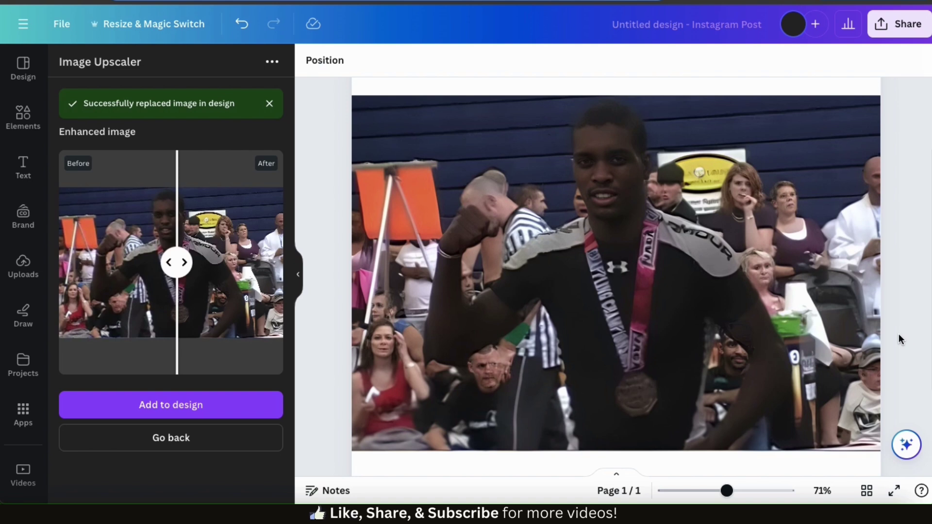
- Apply Auto-adjust to the tournament photo's colours
left_click(724, 157)
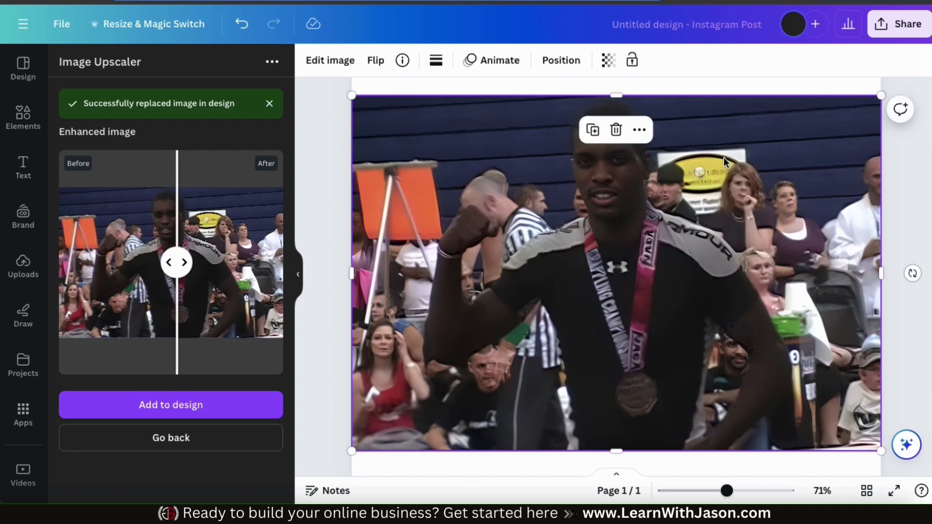
left_click(330, 61)
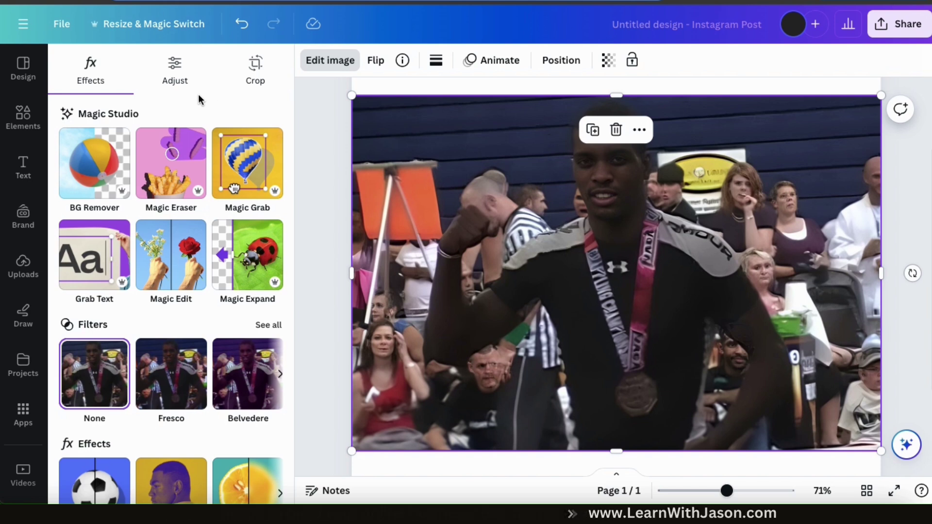
left_click(176, 81)
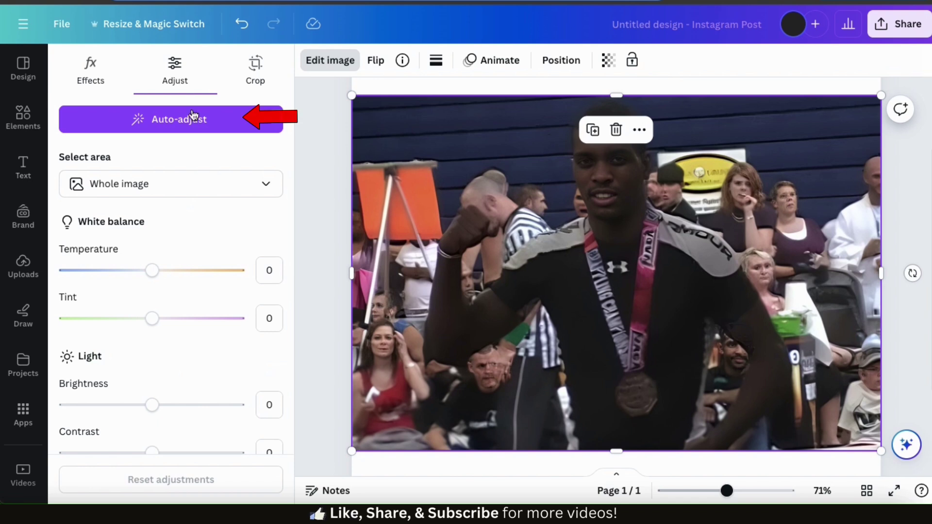
left_click(177, 130)
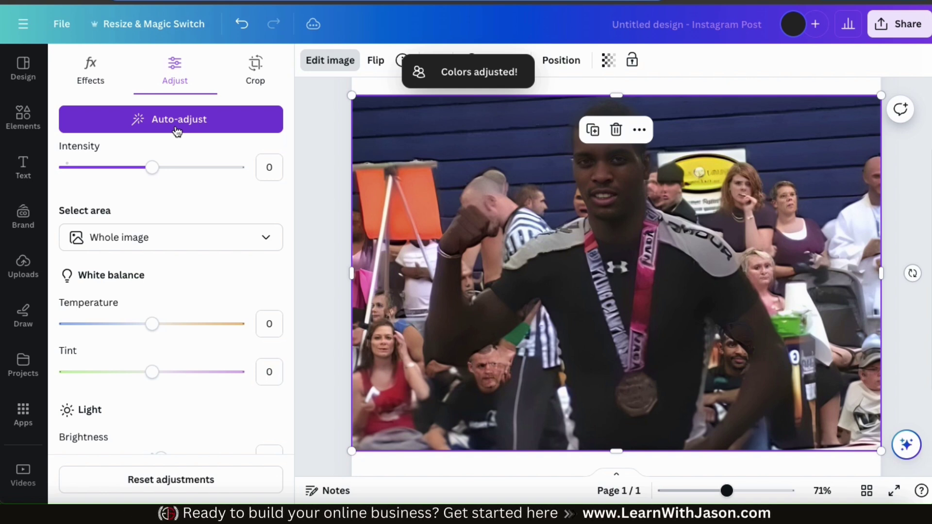
- Set the photo's contrast to 6, blacks to 15 and saturation to 20
scroll(192, 278, "down", 3)
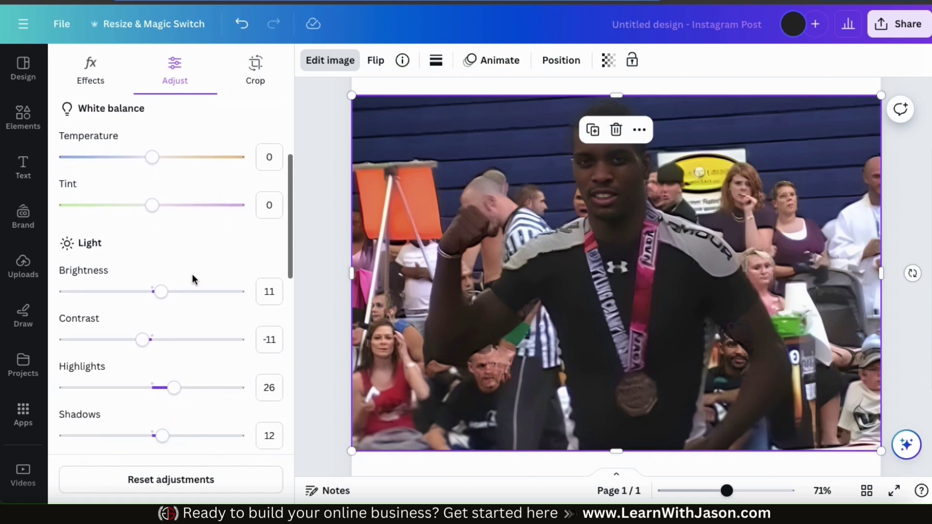
scroll(192, 275, "down", 1)
left_click_drag(144, 294, 156, 294)
scroll(159, 297, "down", 1)
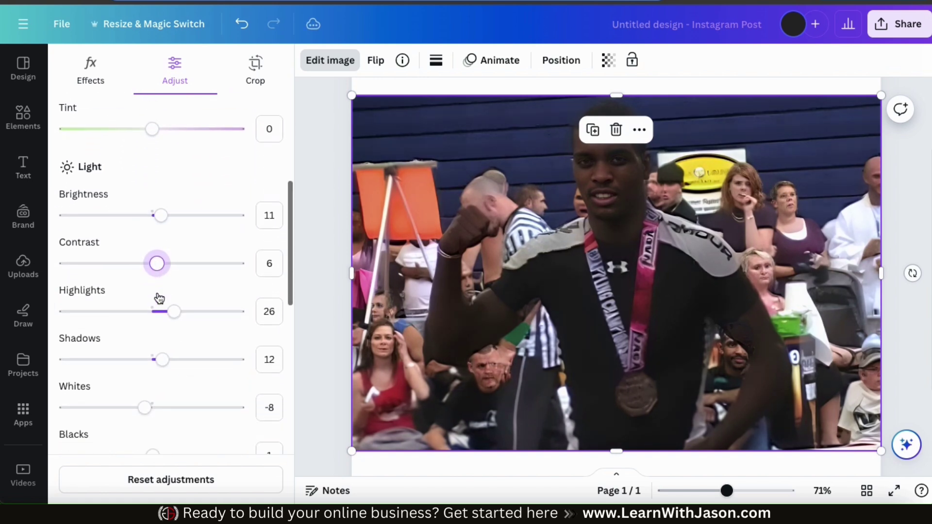
scroll(156, 316, "down", 2)
left_click_drag(154, 362, 169, 332)
scroll(160, 323, "down", 3)
scroll(168, 328, "down", 3)
left_click_drag(153, 413, 161, 415)
scroll(230, 303, "up", 10)
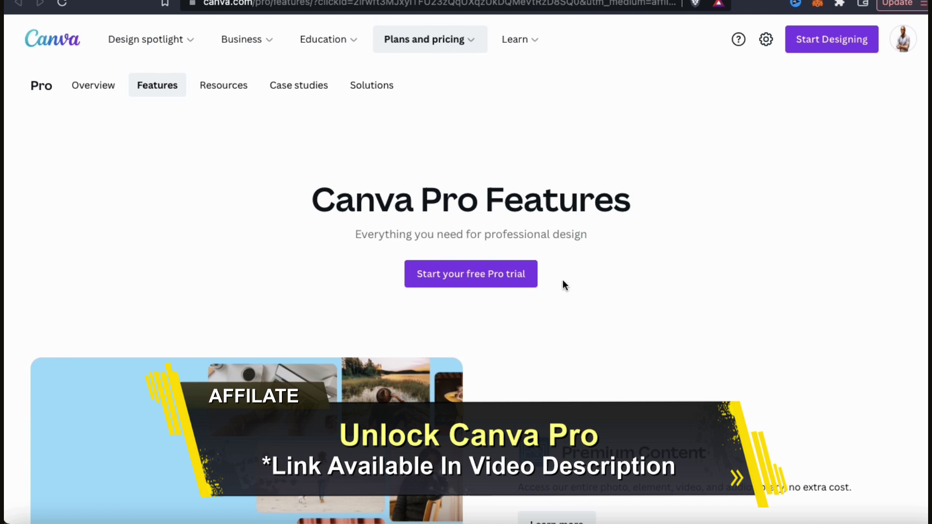
- Scroll through the Canva Pro features list, then return to the top of the page
scroll(563, 281, "down", 5)
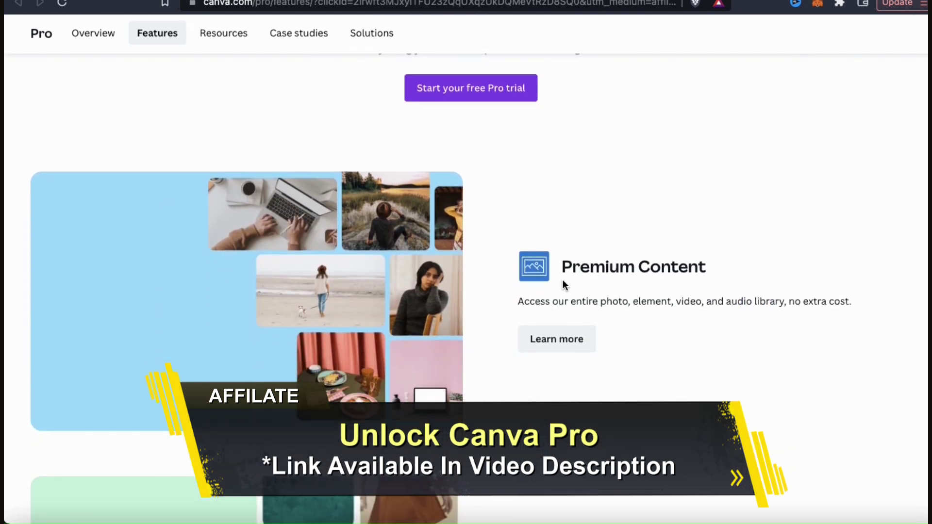
scroll(563, 281, "down", 4)
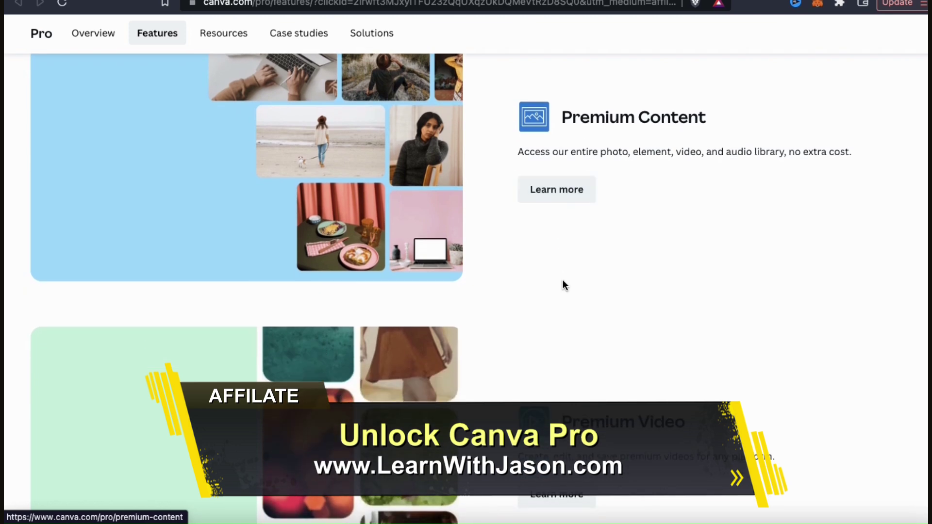
scroll(563, 282, "down", 6)
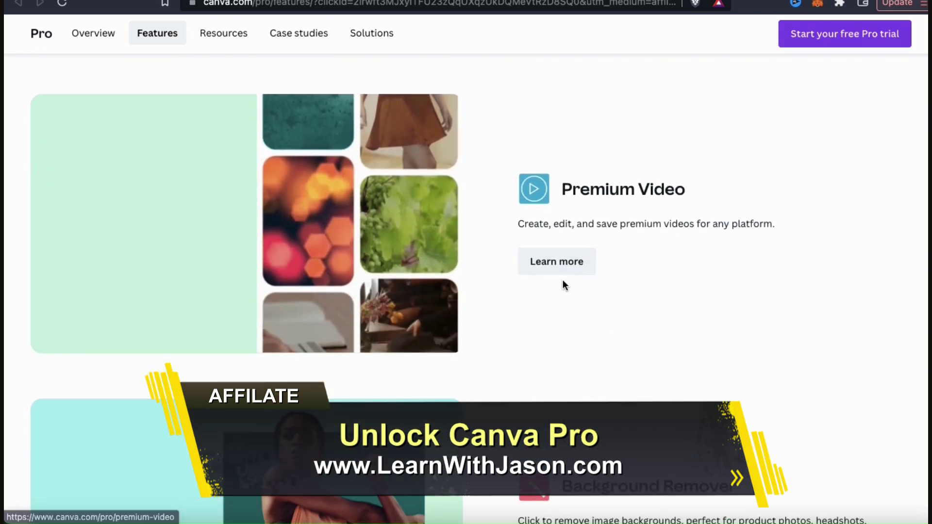
scroll(564, 282, "down", 6)
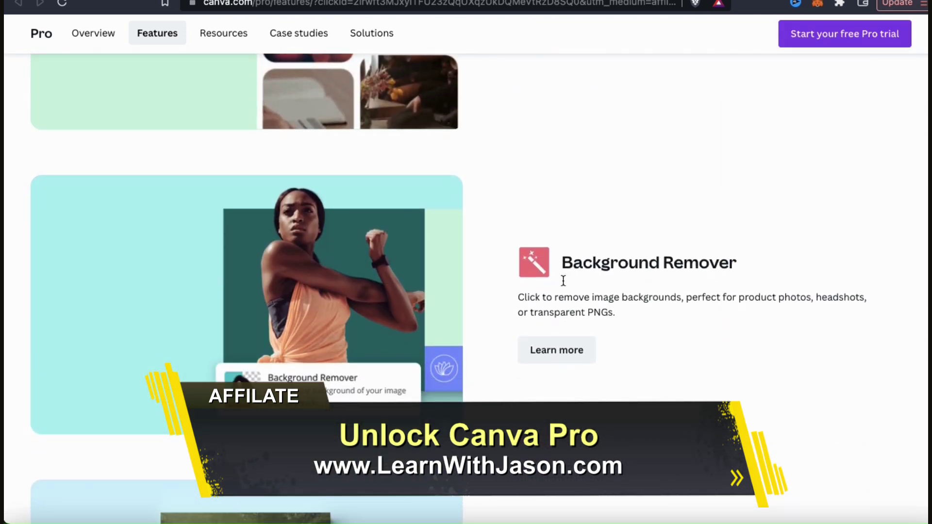
scroll(563, 281, "down", 5)
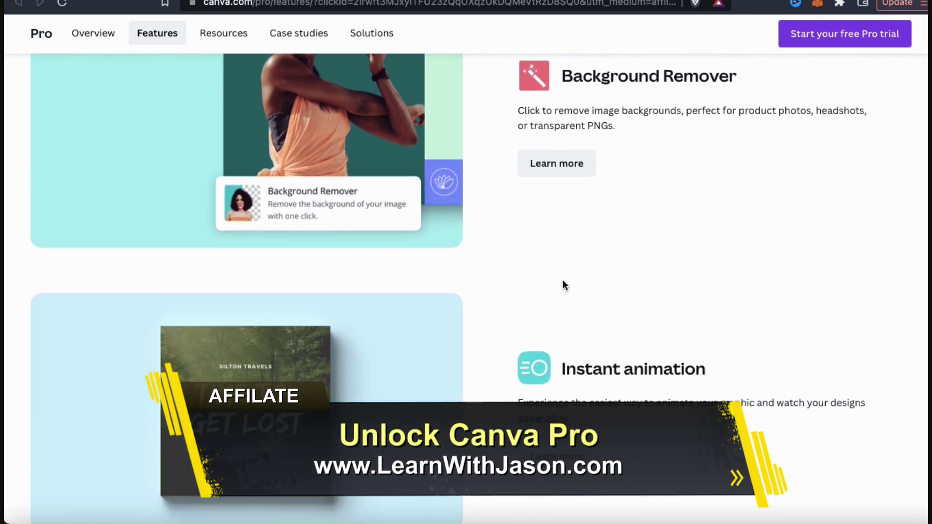
scroll(564, 281, "down", 8)
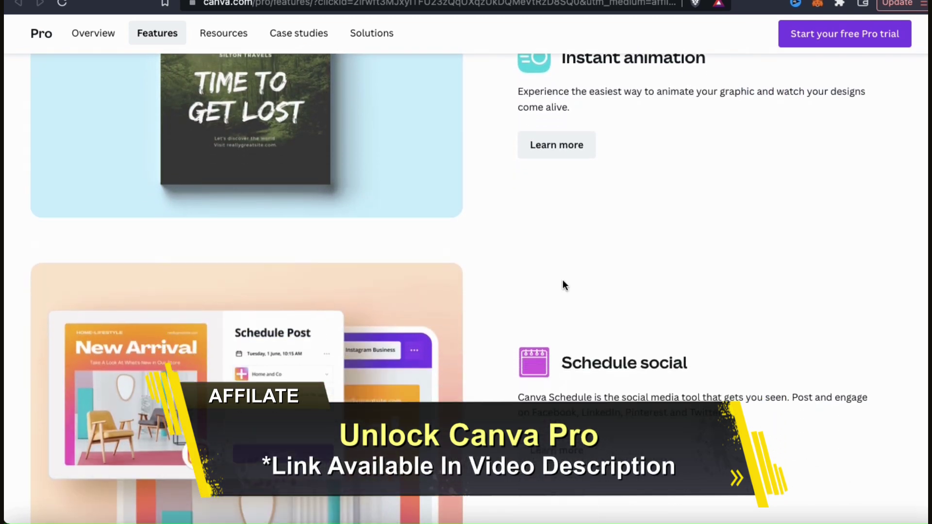
scroll(563, 281, "down", 7)
key("Home")
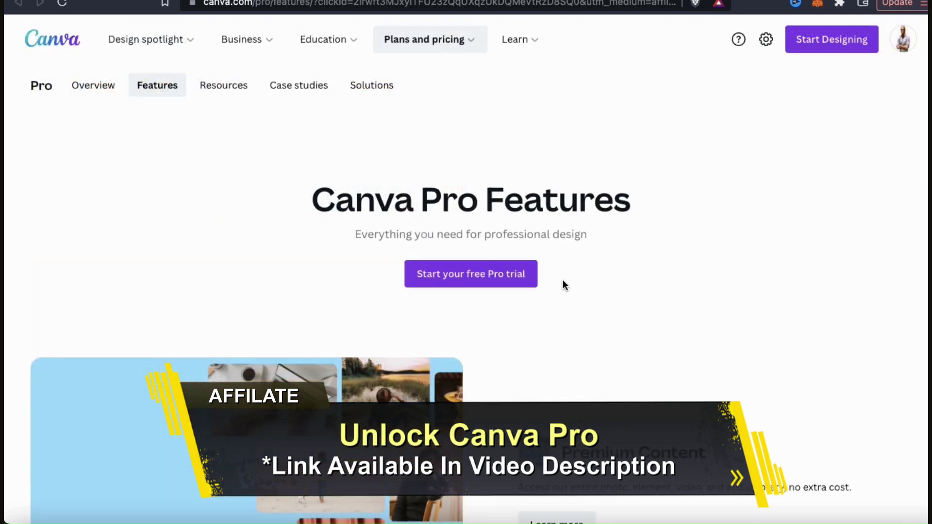